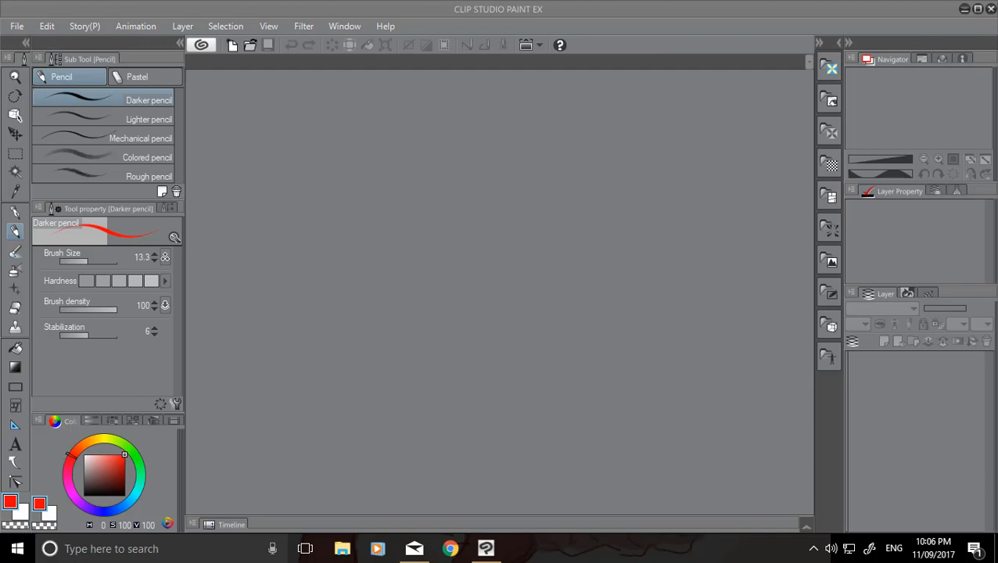
pyautogui.press('super+d')
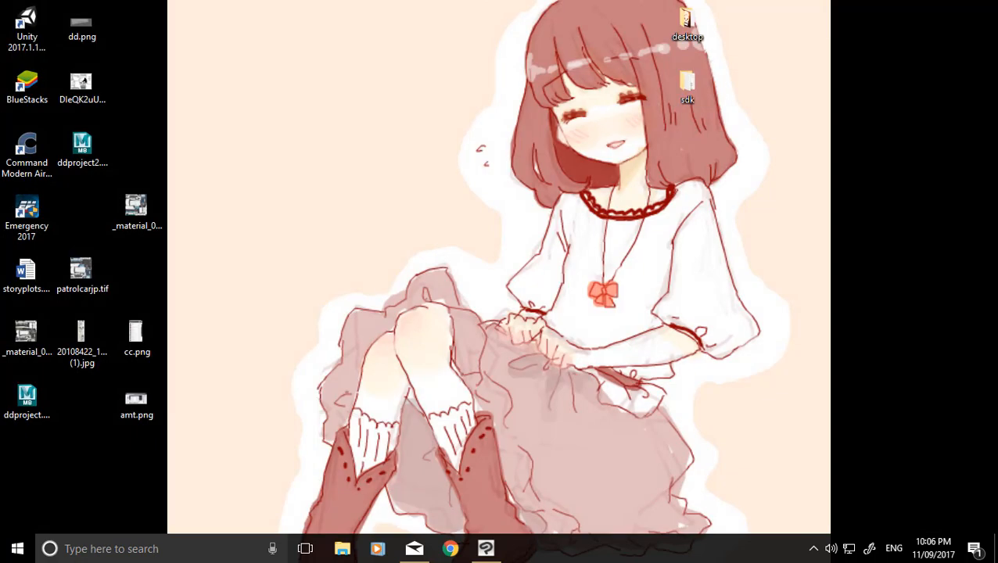
pyautogui.press('super+d')
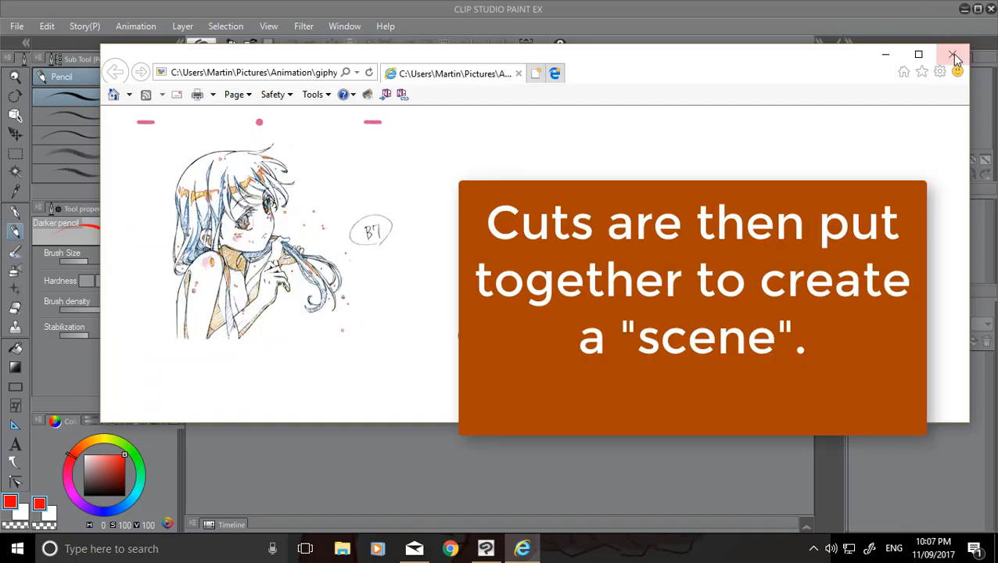
# Close the B7 animation reference, then examine the B2 key drawing of the skirted figure up close and close it.
pyautogui.click(953, 54)
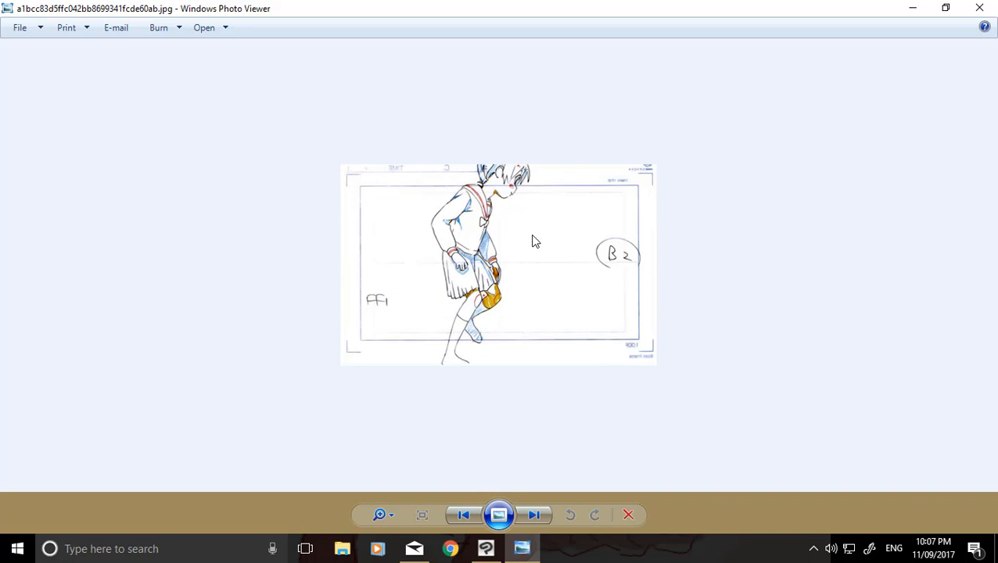
pyautogui.scroll(3, 503, 241)
pyautogui.scroll(-3, 492, 244)
pyautogui.click(980, 7)
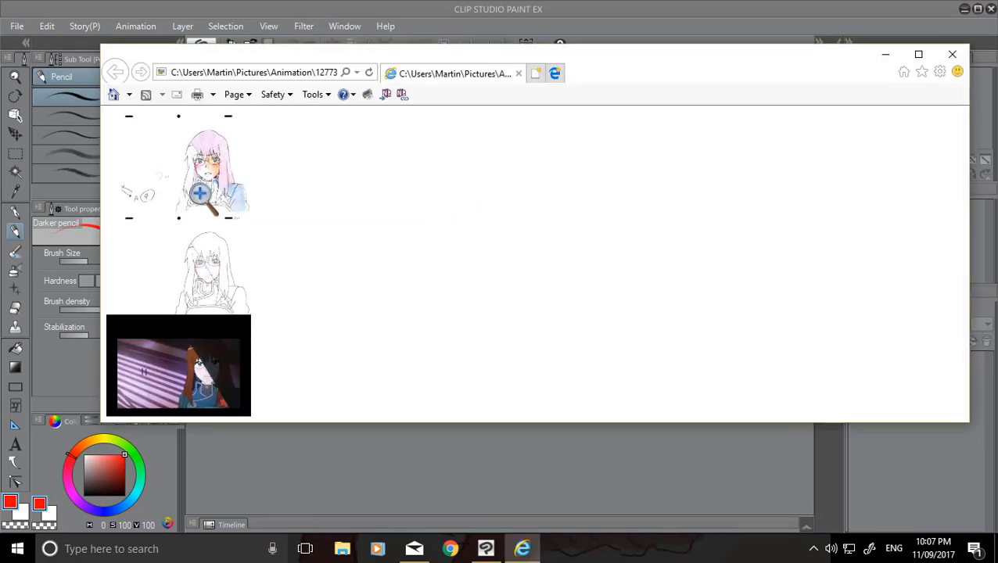
# Enlarge the long-haired character's animated reference, compare its rough, line-art and final coloured versions, and close it.
pyautogui.click(170, 148)
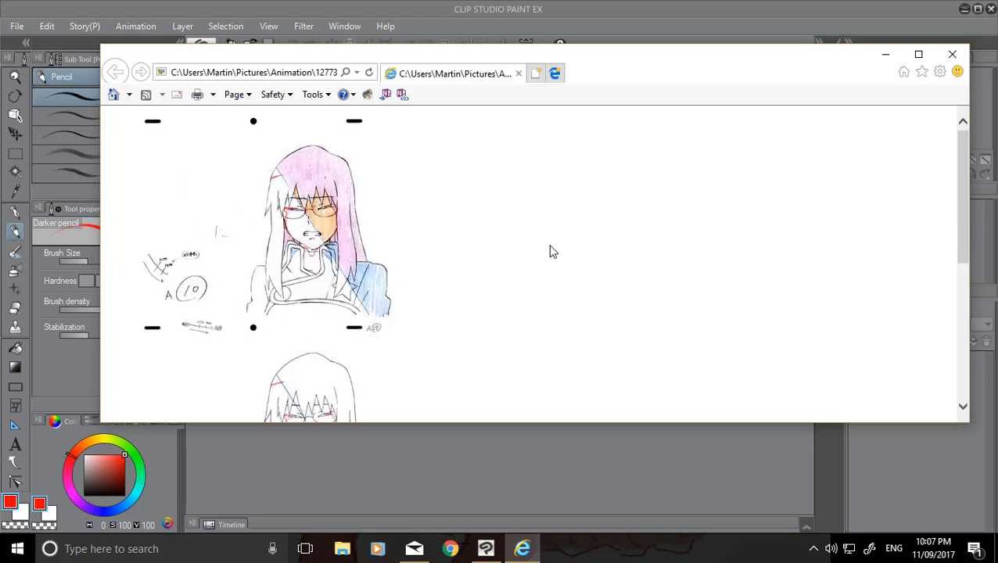
pyautogui.moveTo(962, 157)
pyautogui.mouseDown()
pyautogui.moveTo(963, 216)
pyautogui.moveTo(952, 172)
pyautogui.mouseUp()
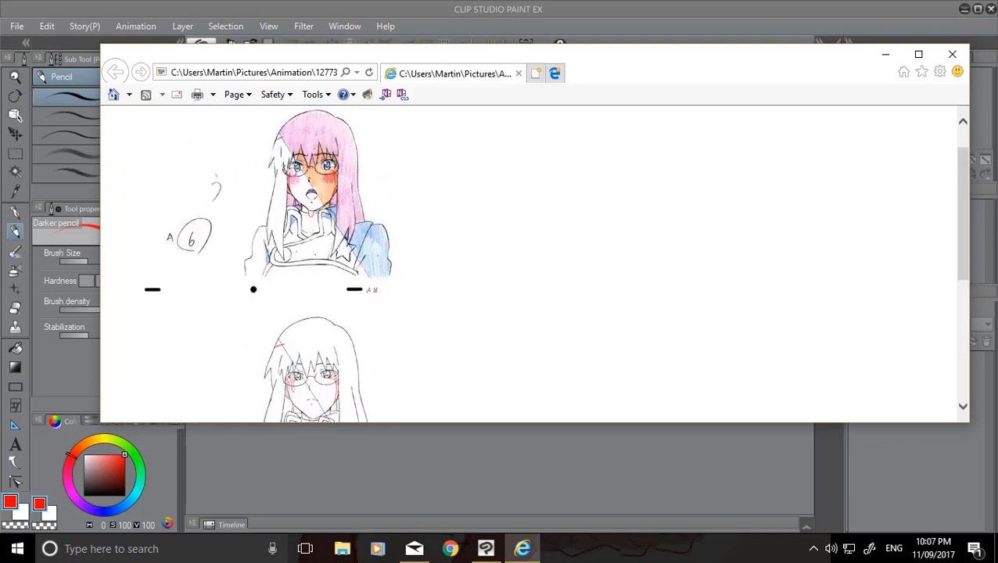
pyautogui.moveTo(963, 174); pyautogui.dragTo(954, 224)
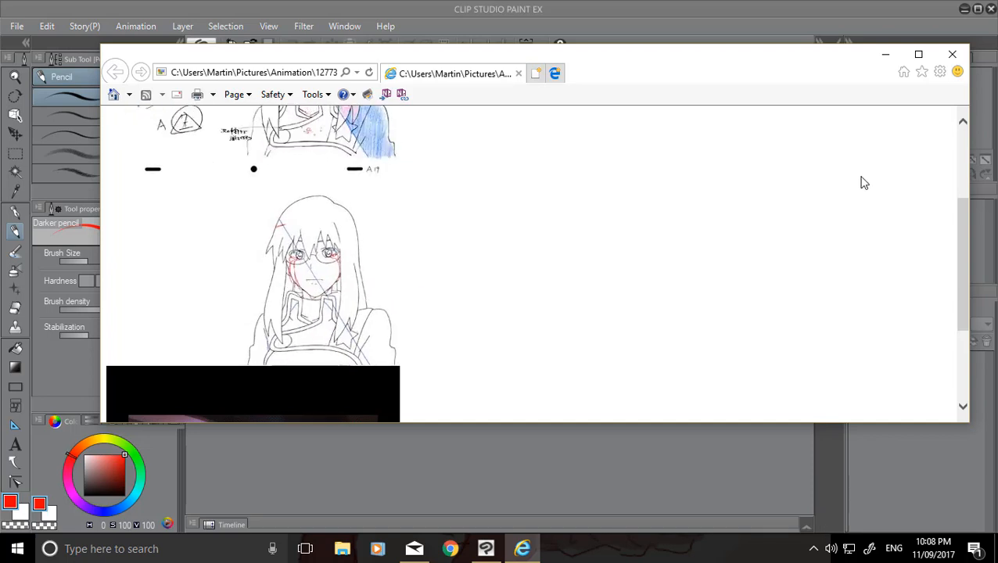
pyautogui.moveTo(966, 235); pyautogui.dragTo(954, 325)
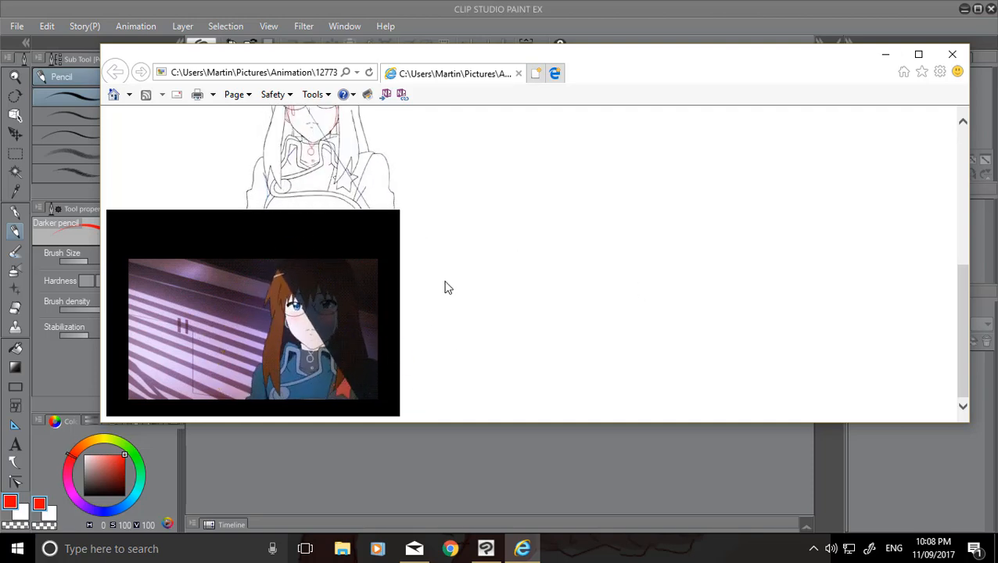
pyautogui.moveTo(963, 332); pyautogui.dragTo(962, 283)
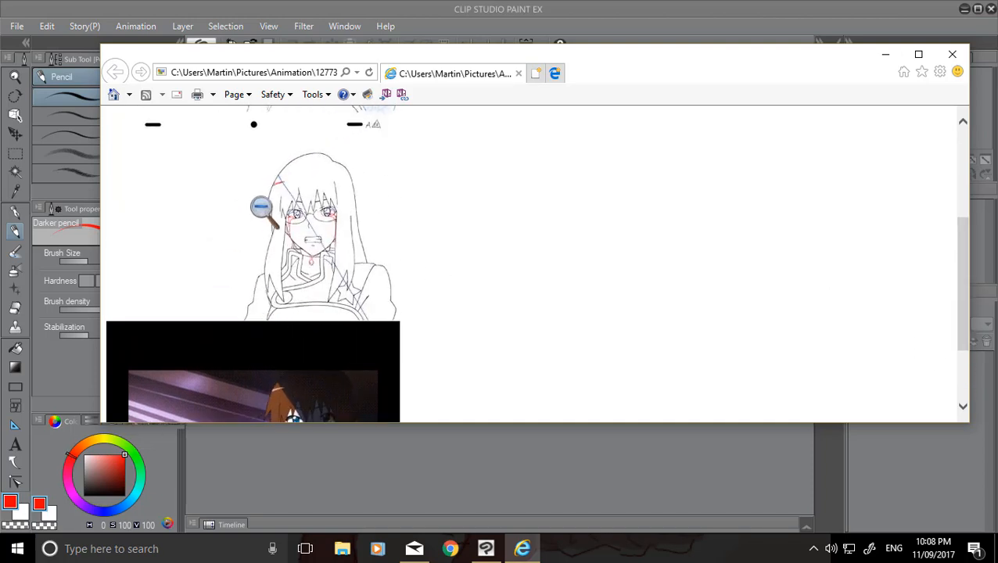
pyautogui.scroll(2, 967, 316)
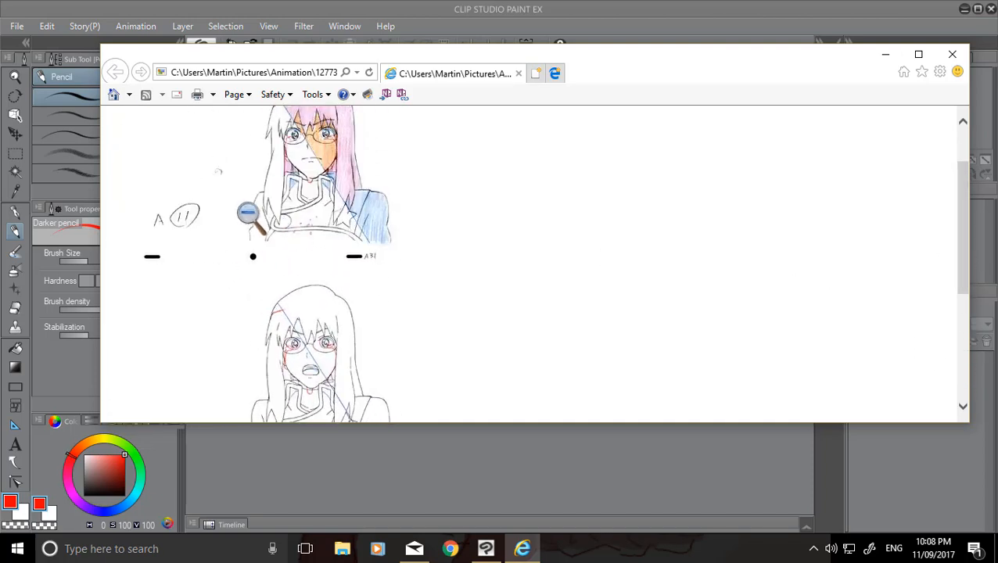
pyautogui.scroll(-1, 959, 261)
pyautogui.moveTo(958, 260); pyautogui.dragTo(946, 330)
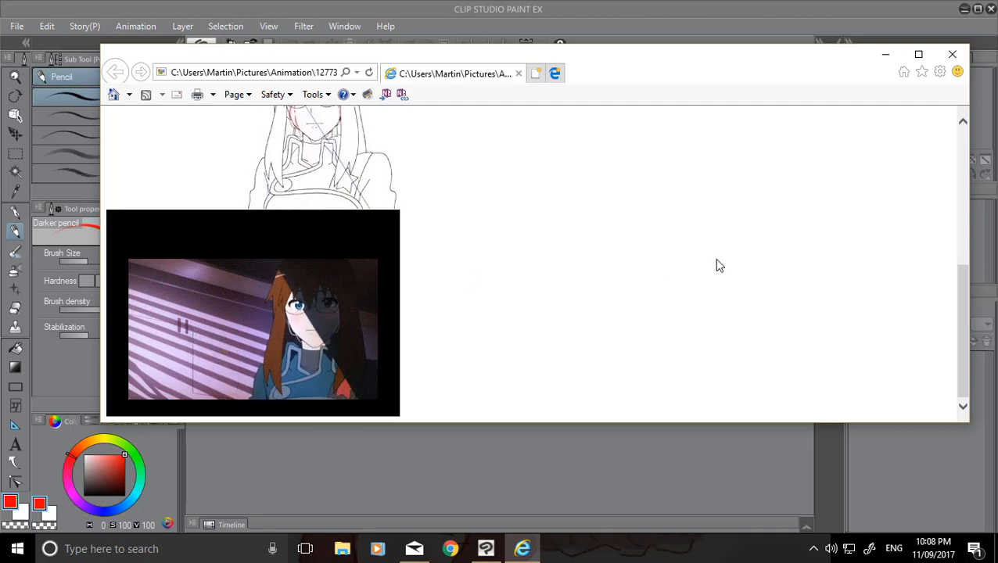
pyautogui.moveTo(957, 317); pyautogui.dragTo(957, 299)
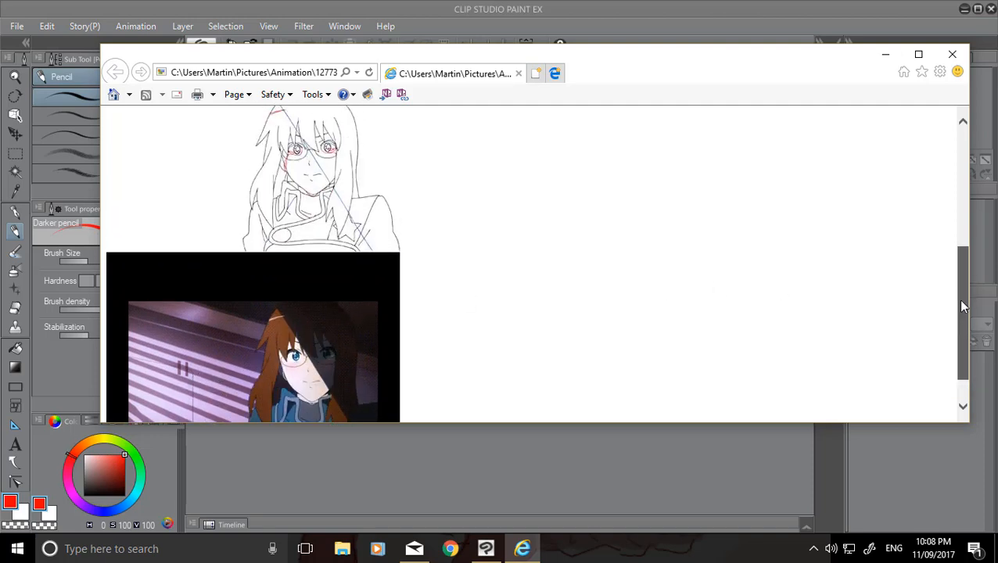
pyautogui.click(955, 54)
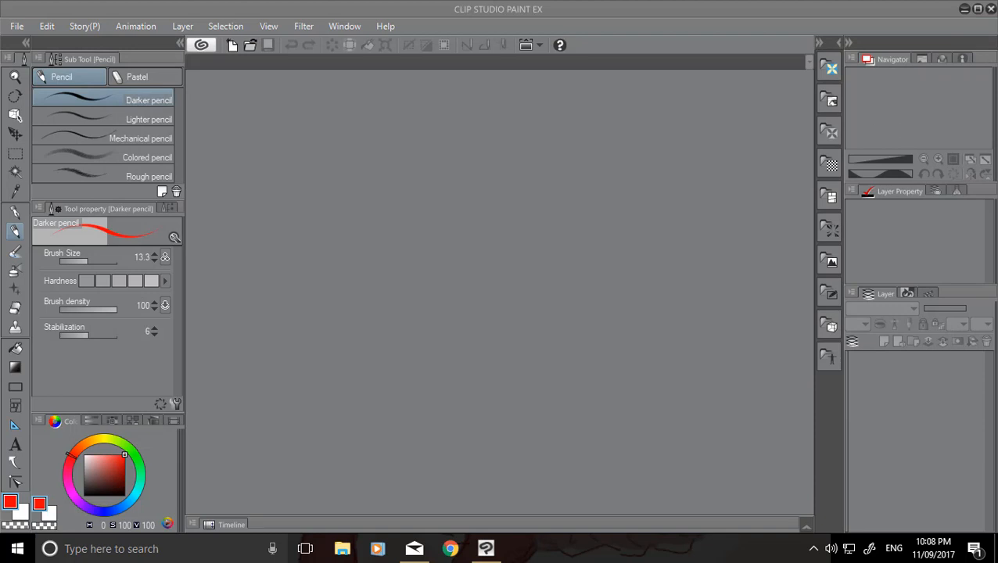
pyautogui.click(18, 26)
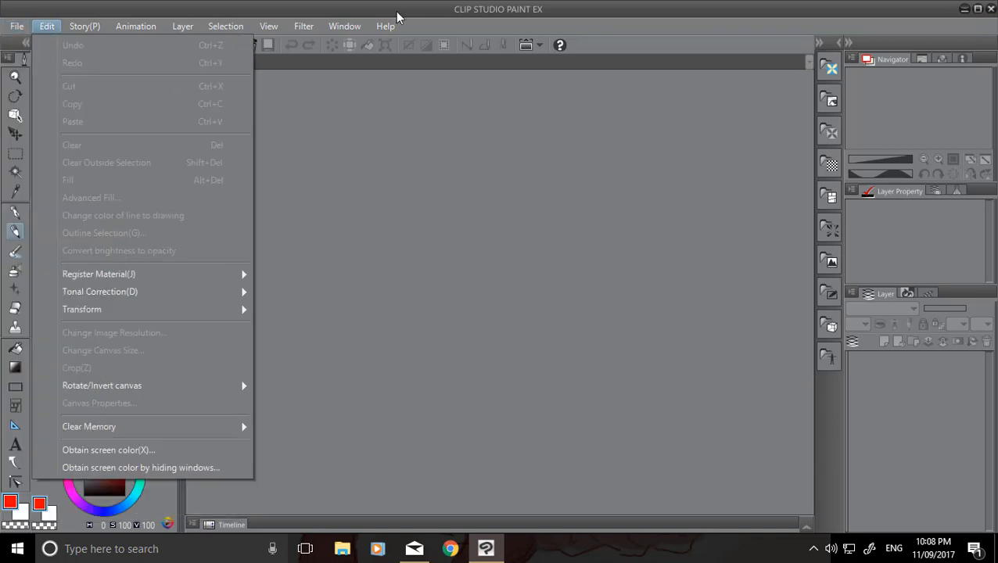
pyautogui.click(452, 12)
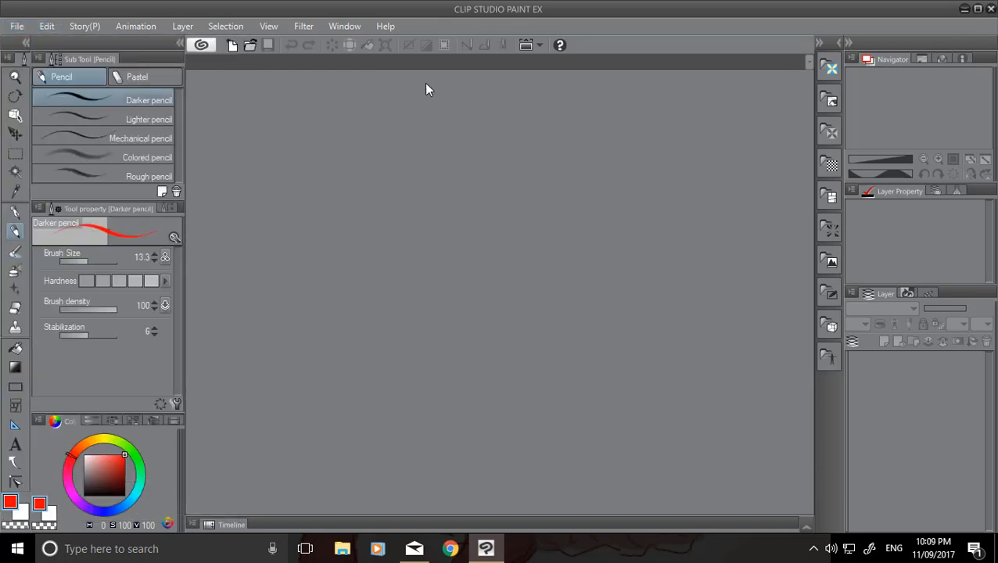
pyautogui.click(18, 27)
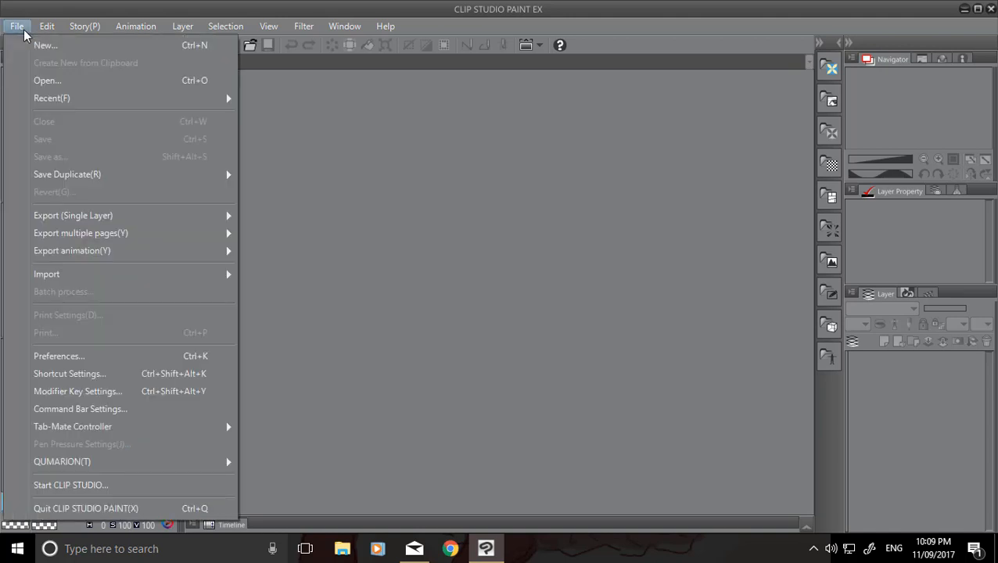
pyautogui.click(459, 402)
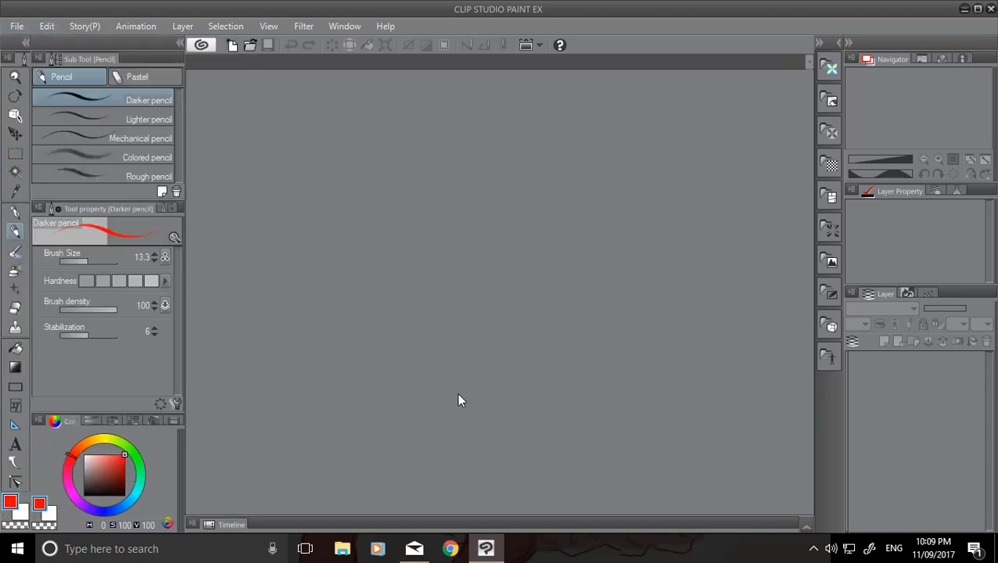
pyautogui.click(239, 539)
pyautogui.click(409, 316)
# Create a new 720 x 540 px animation canvas at 144 dpi, with frame rate 30 and playback time 120.
pyautogui.click(16, 27)
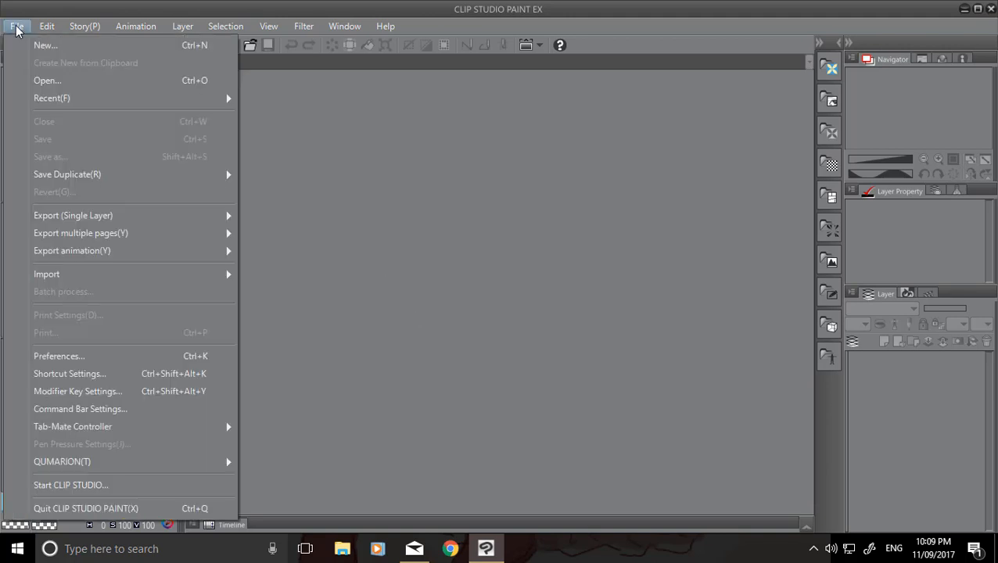
pyautogui.click(48, 49)
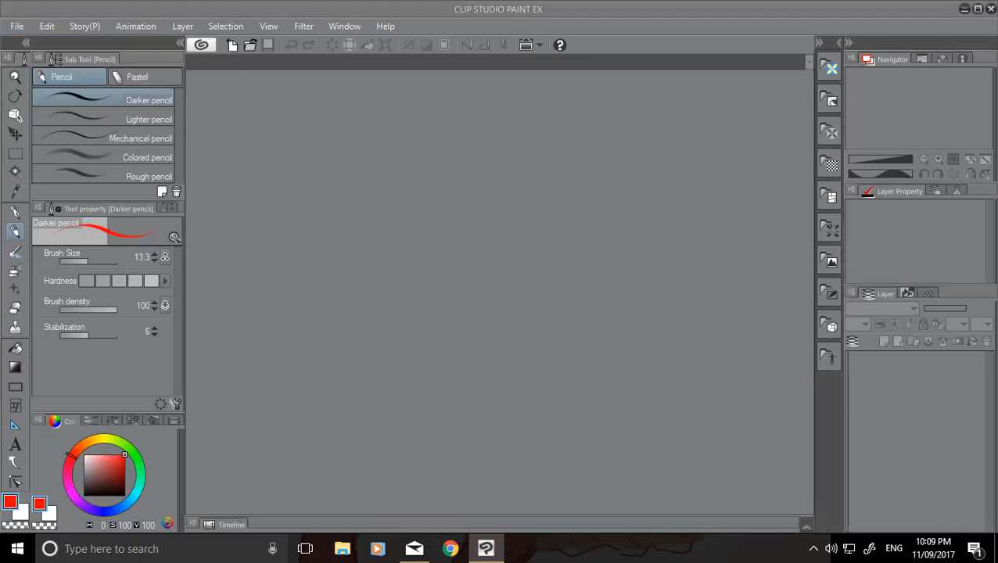
pyautogui.click(498, 158)
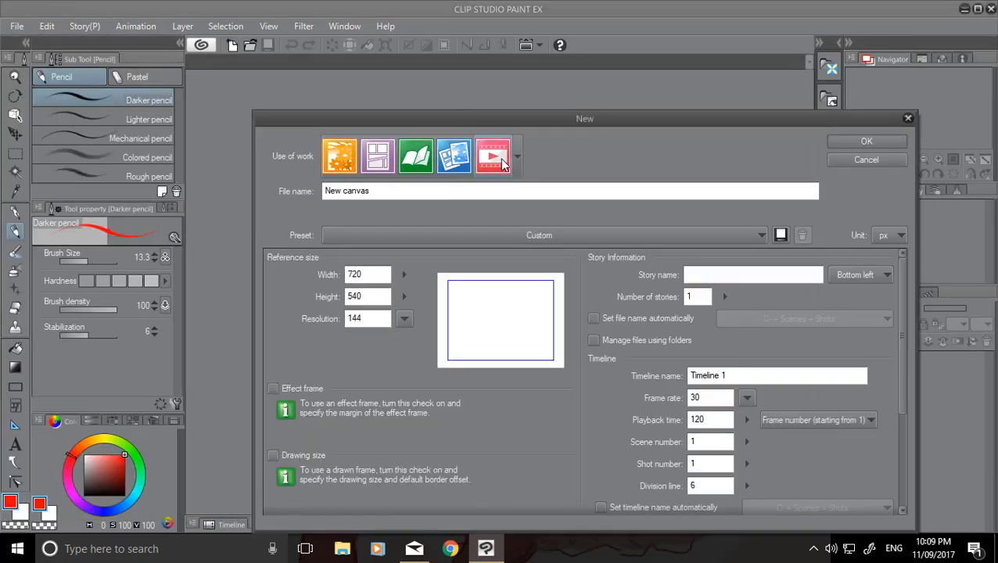
pyautogui.moveTo(537, 123); pyautogui.dragTo(441, 61)
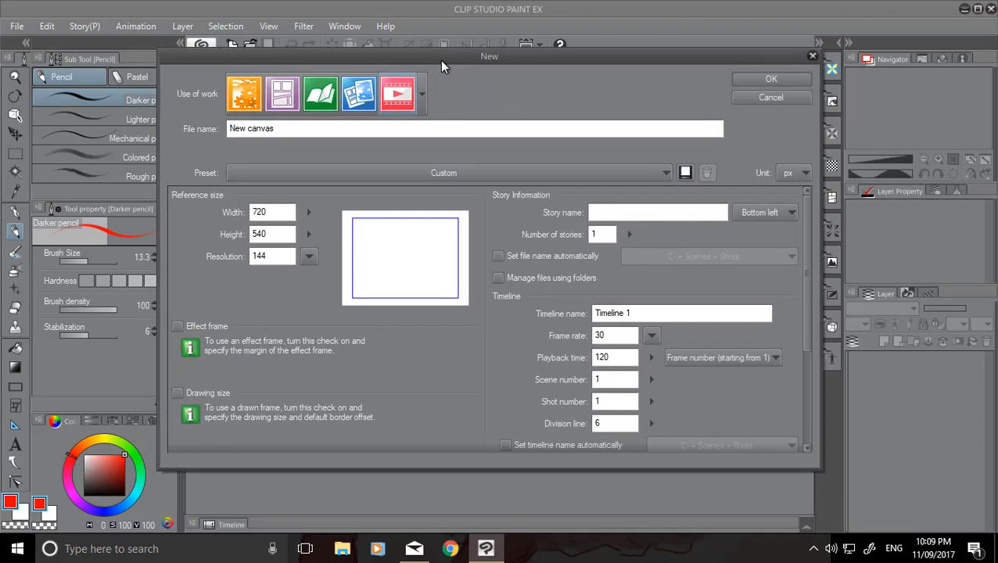
pyautogui.click(321, 131)
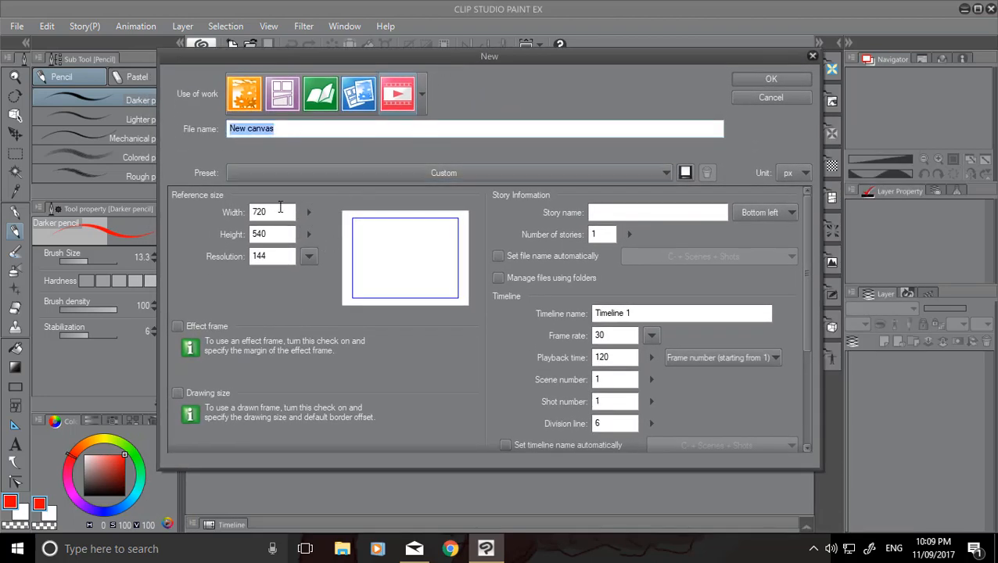
pyautogui.click(781, 80)
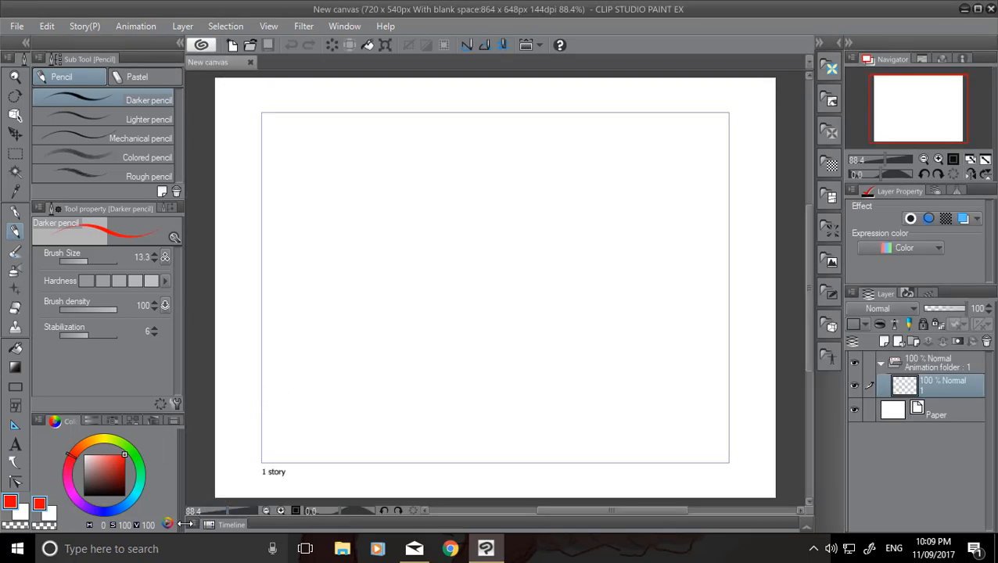
# Expand the Timeline and reduce its height so that more of the canvas fits above it.
pyautogui.click(219, 505)
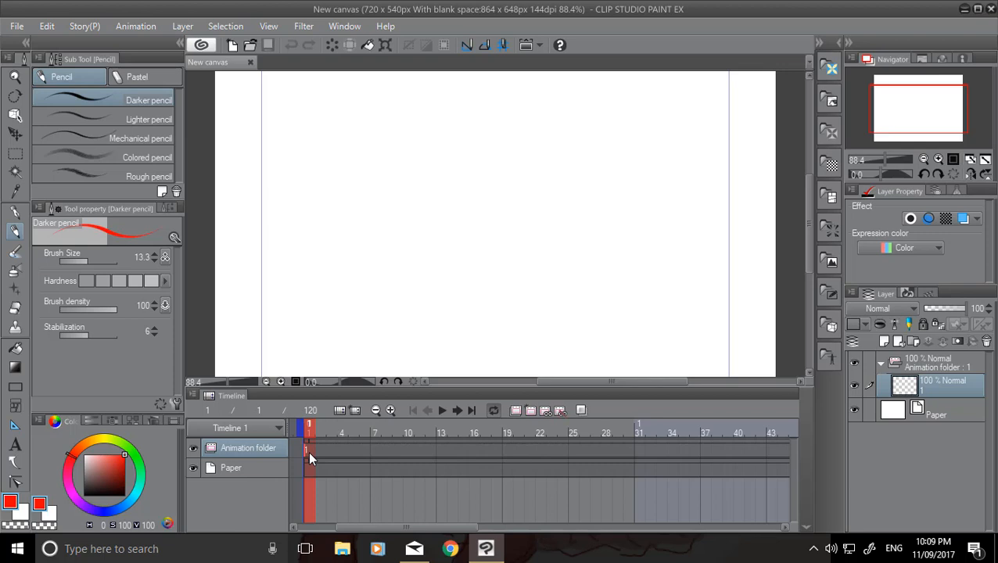
pyautogui.moveTo(808, 212)
pyautogui.mouseDown()
pyautogui.moveTo(810, 232)
pyautogui.moveTo(809, 219)
pyautogui.mouseUp()
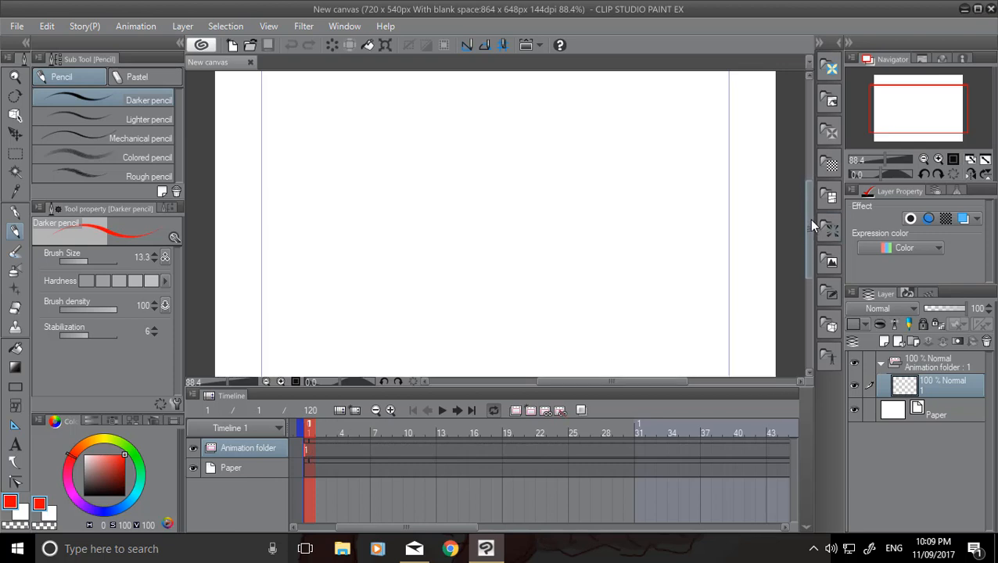
pyautogui.click(745, 376)
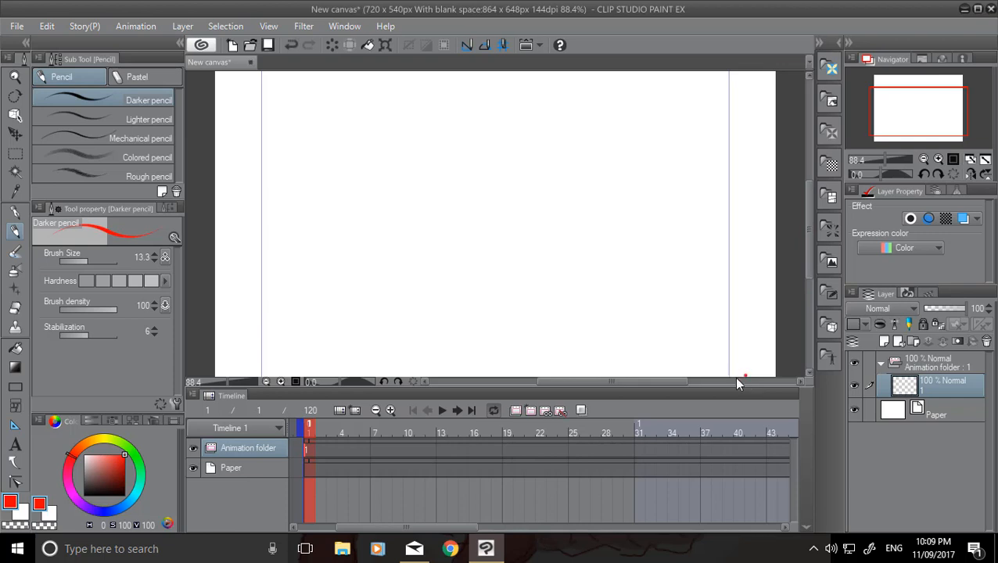
pyautogui.moveTo(699, 385); pyautogui.dragTo(699, 445)
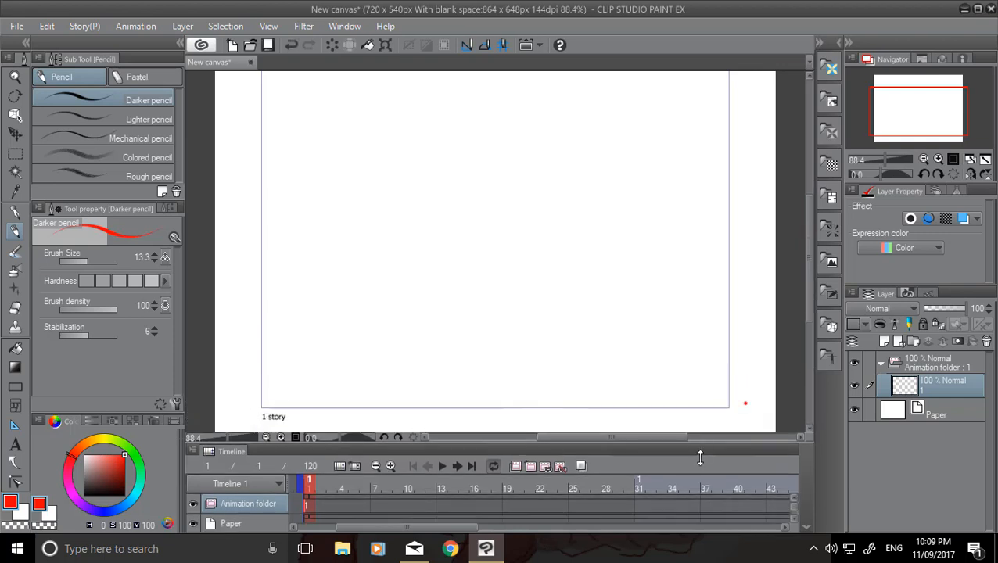
pyautogui.moveTo(812, 303); pyautogui.dragTo(804, 275)
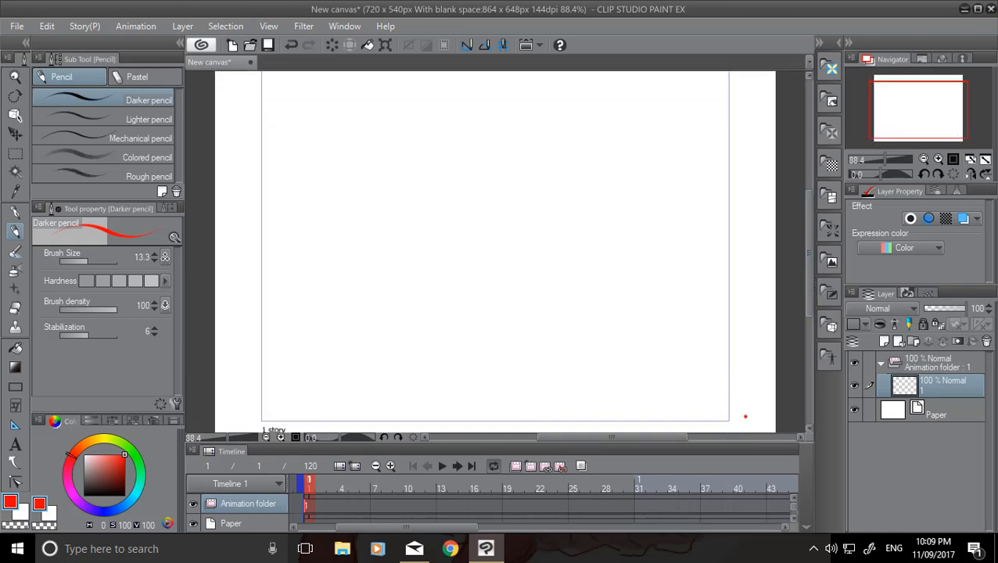
# Erase the stray red dot outside the lower-right corner of the drawing frame with the Hard eraser.
pyautogui.click(16, 310)
pyautogui.moveTo(809, 301); pyautogui.dragTo(810, 304)
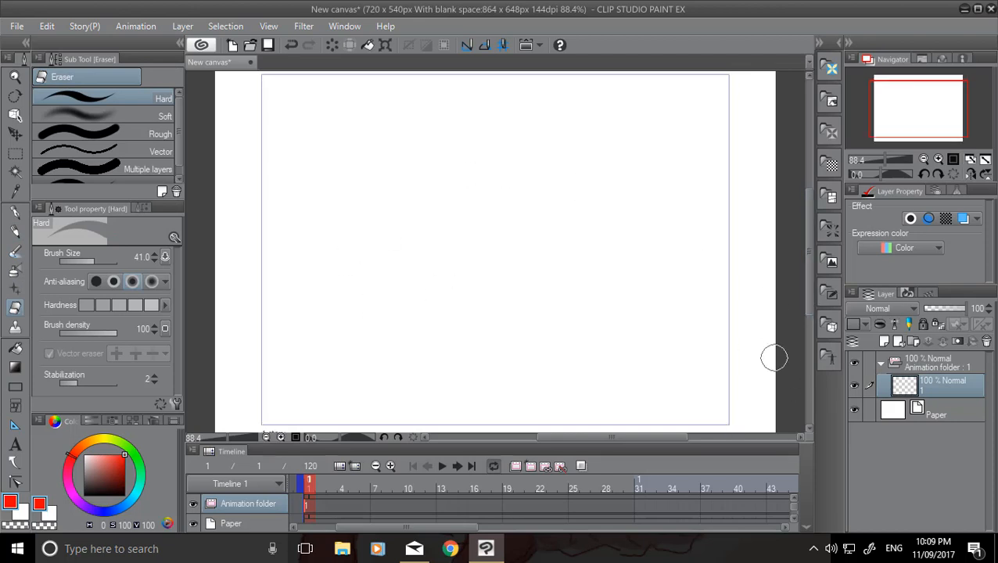
# Draw a small red circle on cel 1 just outside the frame's right edge with the Darker pencil.
pyautogui.click(15, 231)
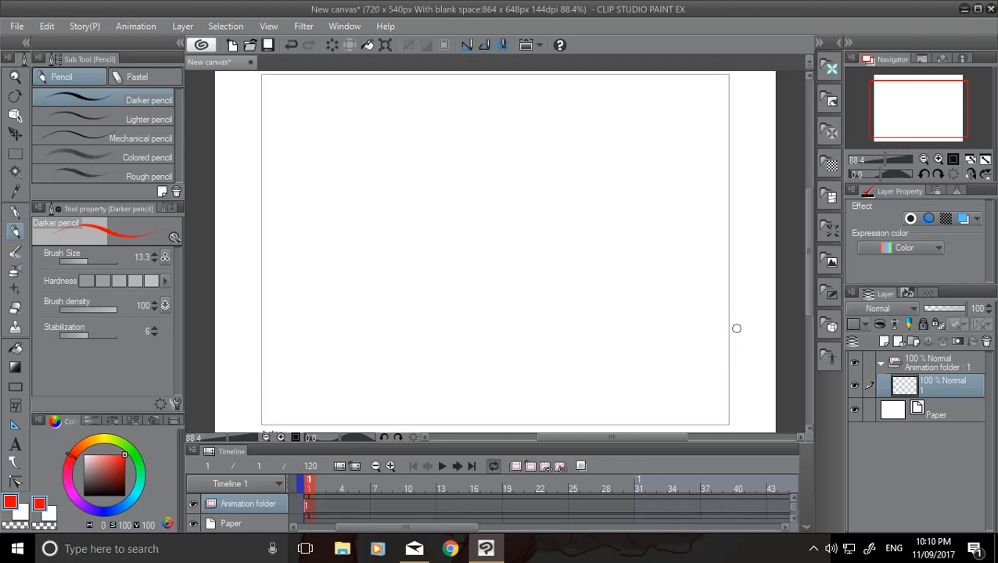
pyautogui.moveTo(745, 323)
pyautogui.mouseDown()
pyautogui.moveTo(740, 349)
pyautogui.moveTo(751, 323)
pyautogui.mouseUp()
# Add a new animation cel at frame 3 of the animation folder and turn on onion skin.
pyautogui.click(334, 504)
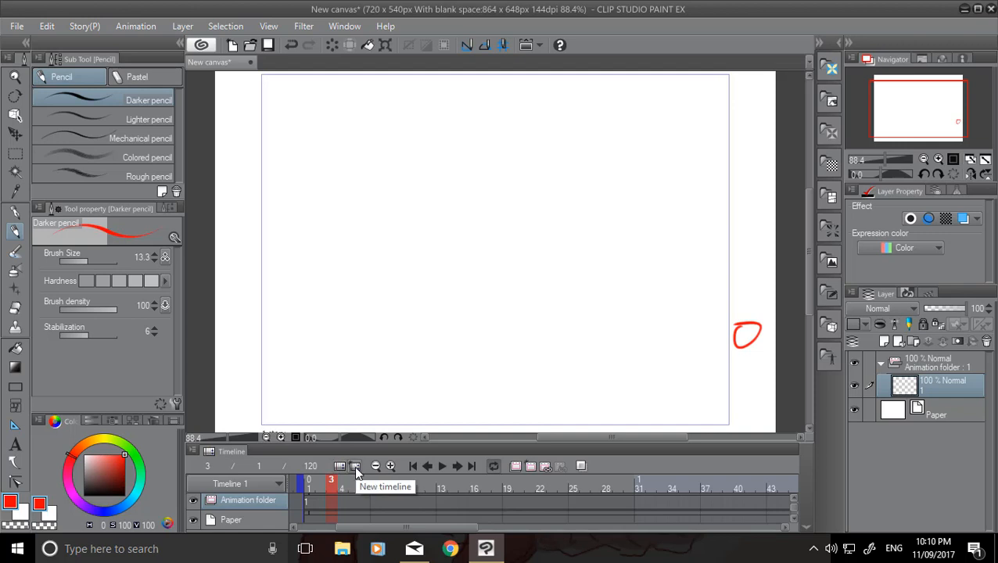
pyautogui.click(530, 466)
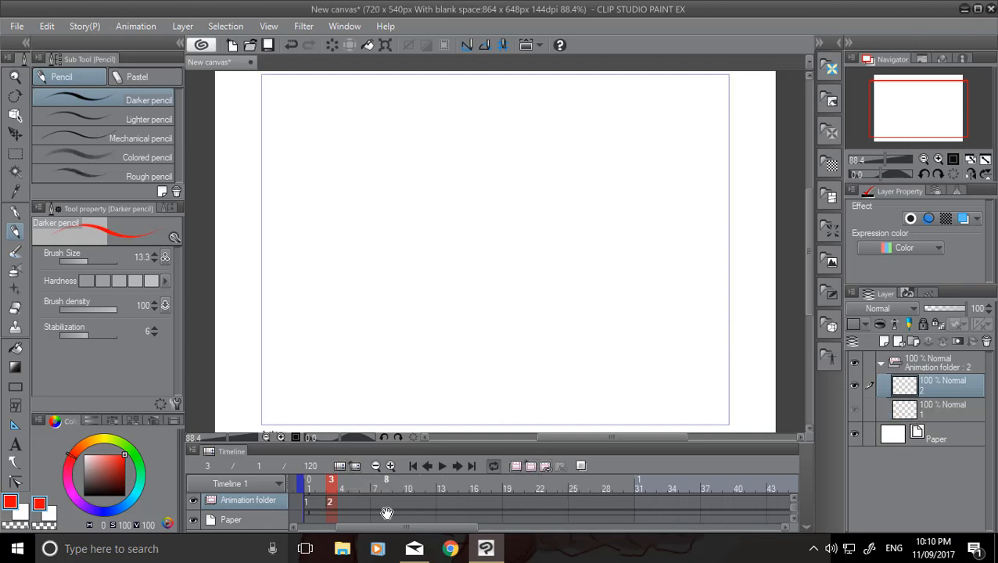
pyautogui.click(582, 466)
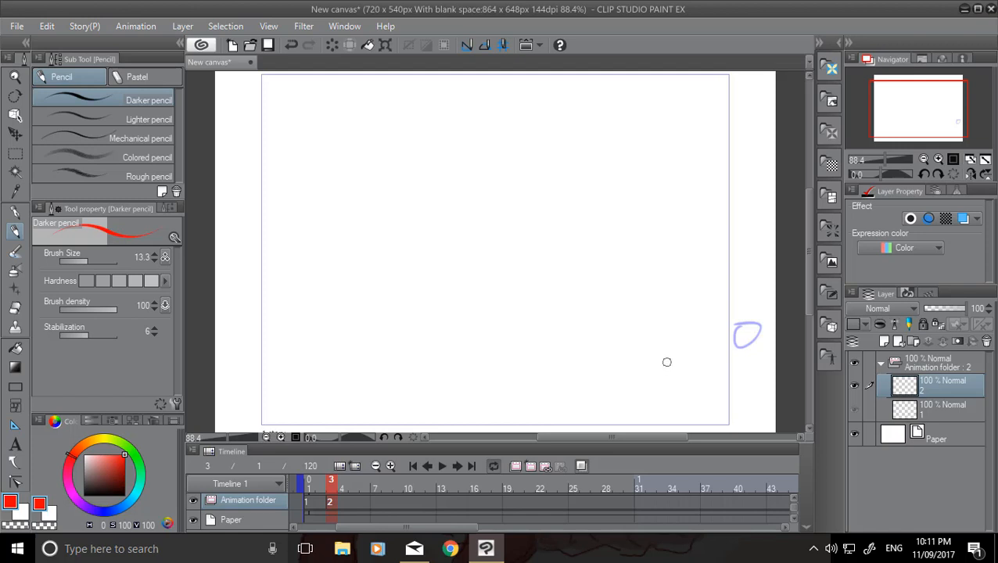
# Draw a small red oval on cel 2 inside the frame, below and left of the first circle, and switch to the Hard eraser.
pyautogui.moveTo(660, 359); pyautogui.dragTo(671, 376)
pyautogui.click(15, 308)
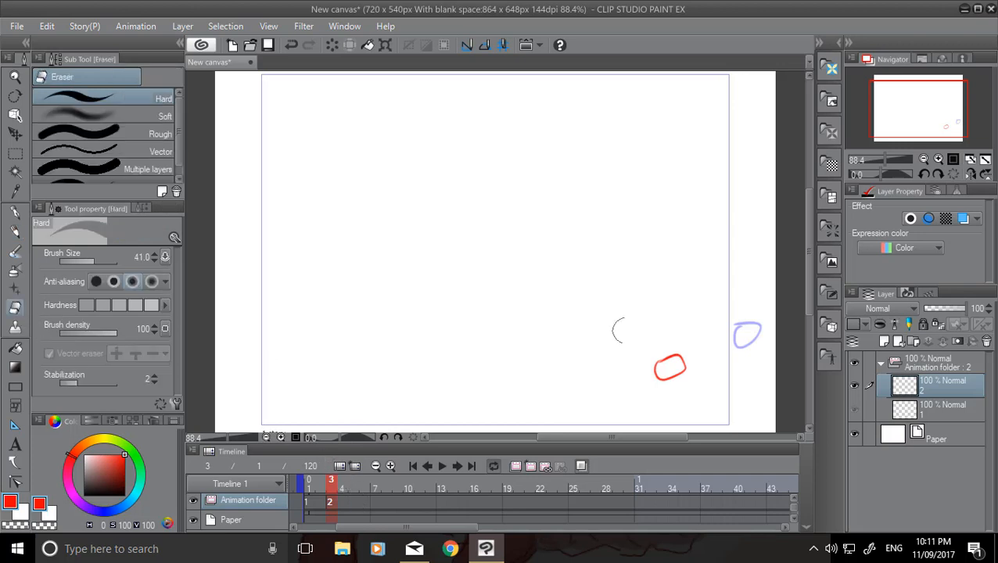
# Erase the red oval on cel 2 and redraw it with the Darker pencil as a circle just inside the frame's right edge.
pyautogui.moveTo(659, 358); pyautogui.dragTo(666, 386)
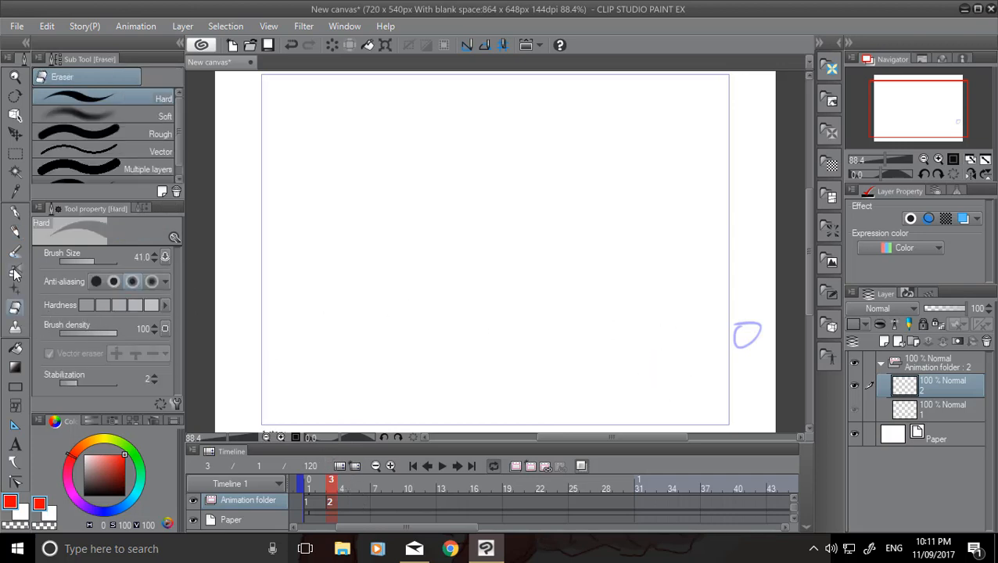
pyautogui.click(15, 231)
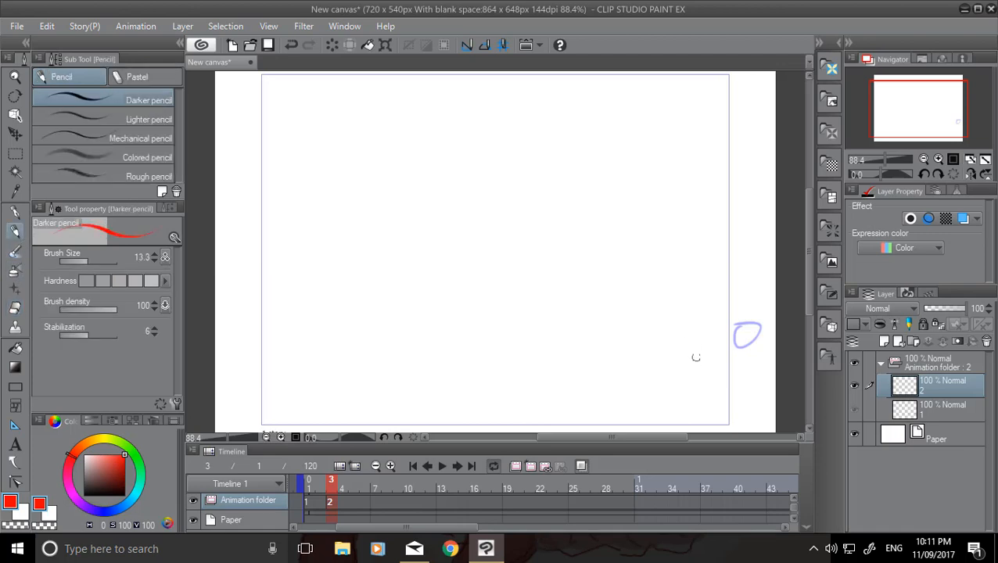
pyautogui.moveTo(703, 335)
pyautogui.mouseDown()
pyautogui.moveTo(718, 349)
pyautogui.moveTo(698, 335)
pyautogui.moveTo(700, 358)
pyautogui.moveTo(718, 356)
pyautogui.moveTo(715, 339)
pyautogui.moveTo(691, 340)
pyautogui.moveTo(717, 341)
pyautogui.moveTo(693, 343)
pyautogui.moveTo(710, 335)
pyautogui.moveTo(715, 356)
pyautogui.mouseUp()
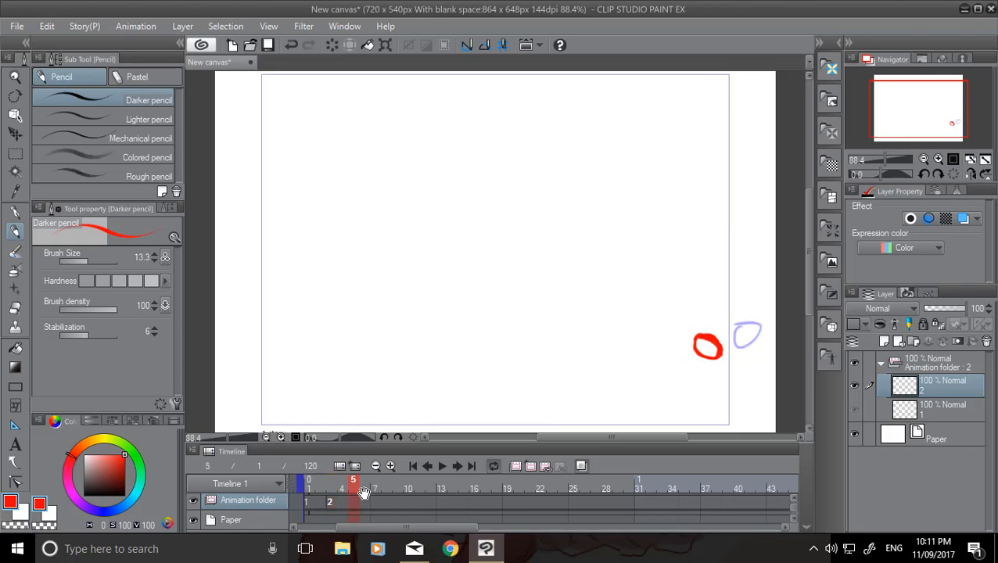
# Add animation cels at frames 5 and 7, drawing a red circle on each that moves down and left to the frame's bottom edge.
pyautogui.click(532, 467)
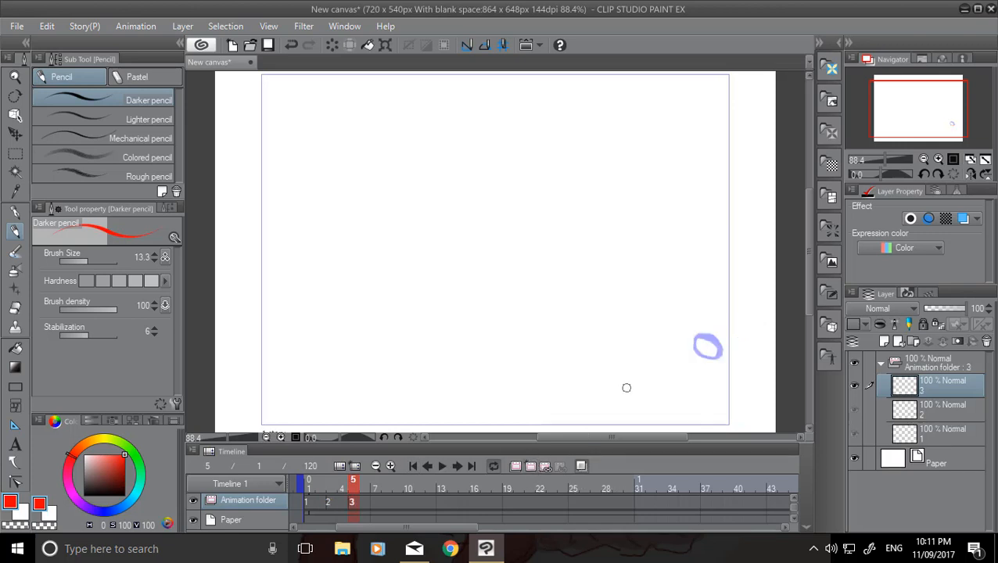
pyautogui.moveTo(626, 381)
pyautogui.mouseDown()
pyautogui.moveTo(612, 395)
pyautogui.moveTo(626, 380)
pyautogui.mouseUp()
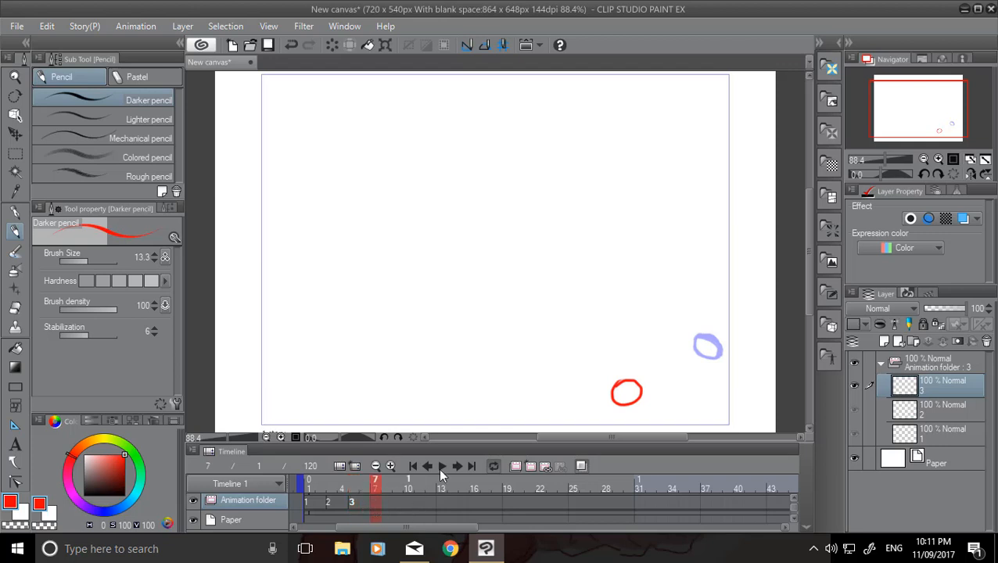
pyautogui.click(543, 468)
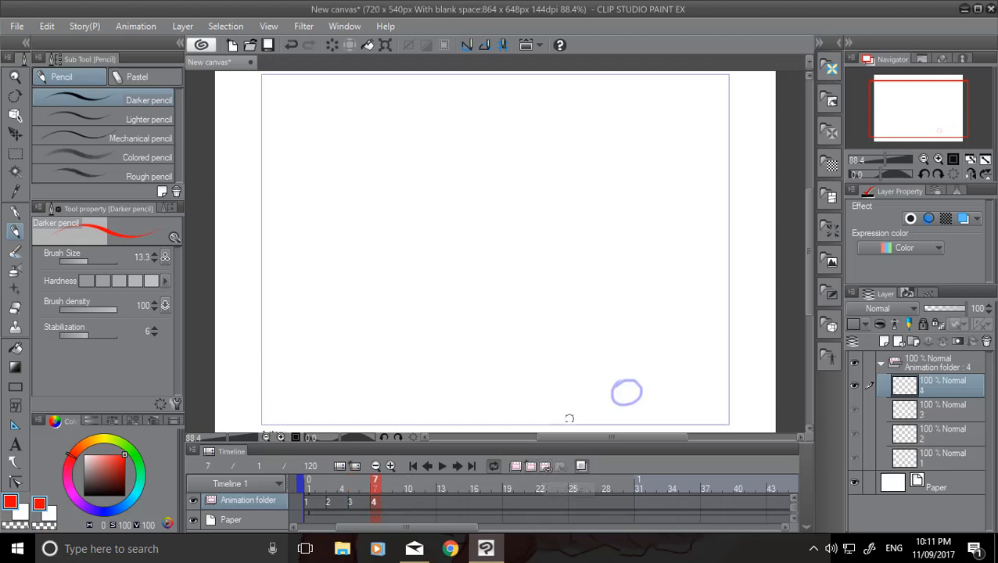
pyautogui.moveTo(561, 414)
pyautogui.mouseDown()
pyautogui.moveTo(568, 425)
pyautogui.moveTo(583, 423)
pyautogui.moveTo(582, 411)
pyautogui.mouseUp()
pyautogui.moveTo(572, 406); pyautogui.dragTo(555, 418)
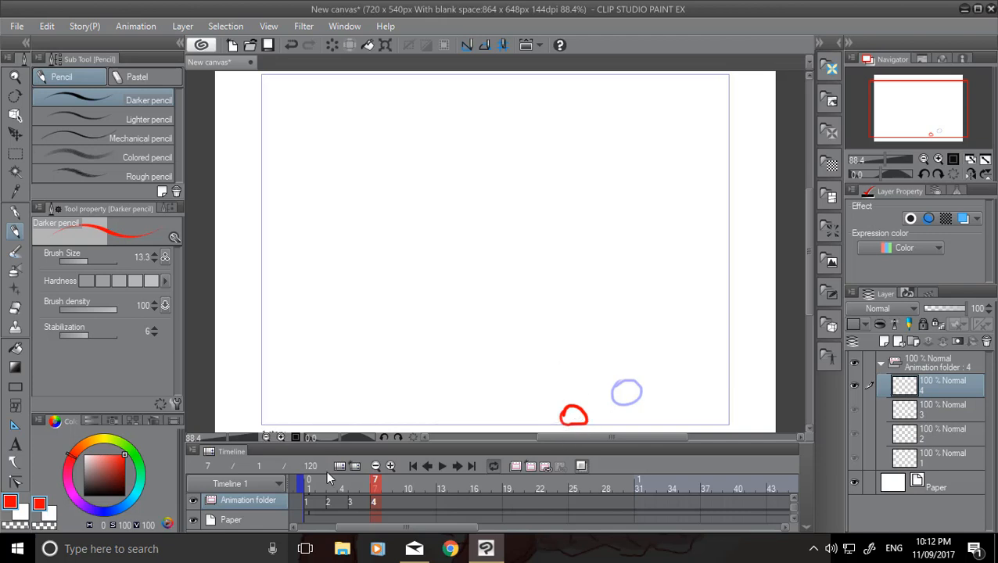
# Step through the animation from frame 1 to frame 8 to check the circle's movement across the four cels, and return to the first frame.
pyautogui.click(308, 505)
pyautogui.click(307, 503)
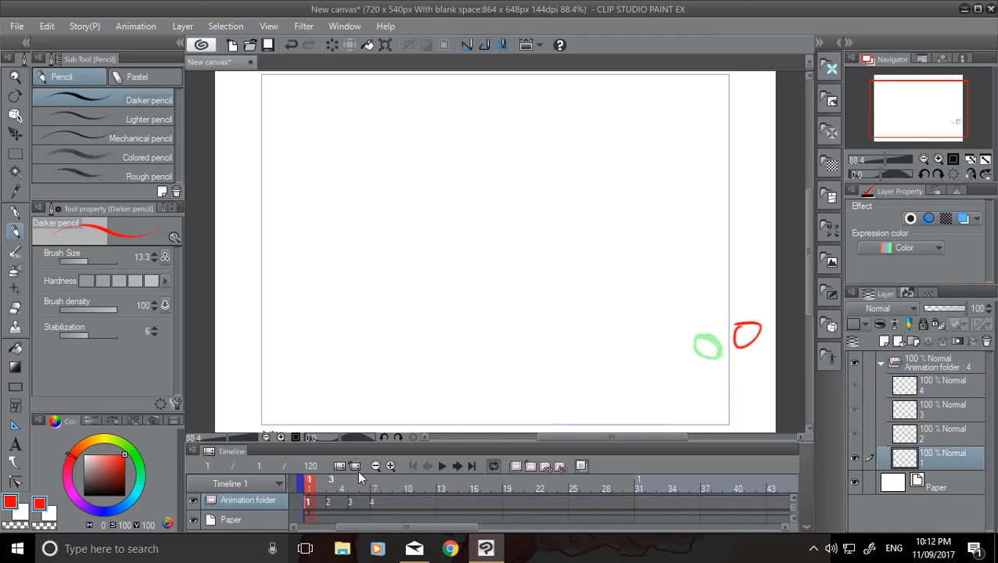
pyautogui.click(458, 467)
pyautogui.click(458, 466)
pyautogui.click(458, 467)
pyautogui.click(456, 466)
pyautogui.click(455, 466)
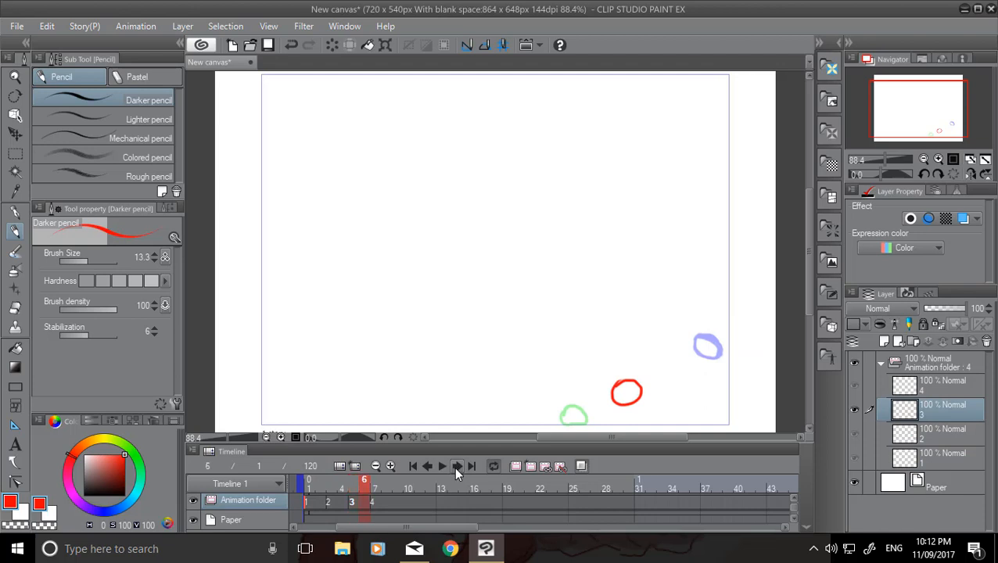
pyautogui.click(453, 466)
pyautogui.click(452, 466)
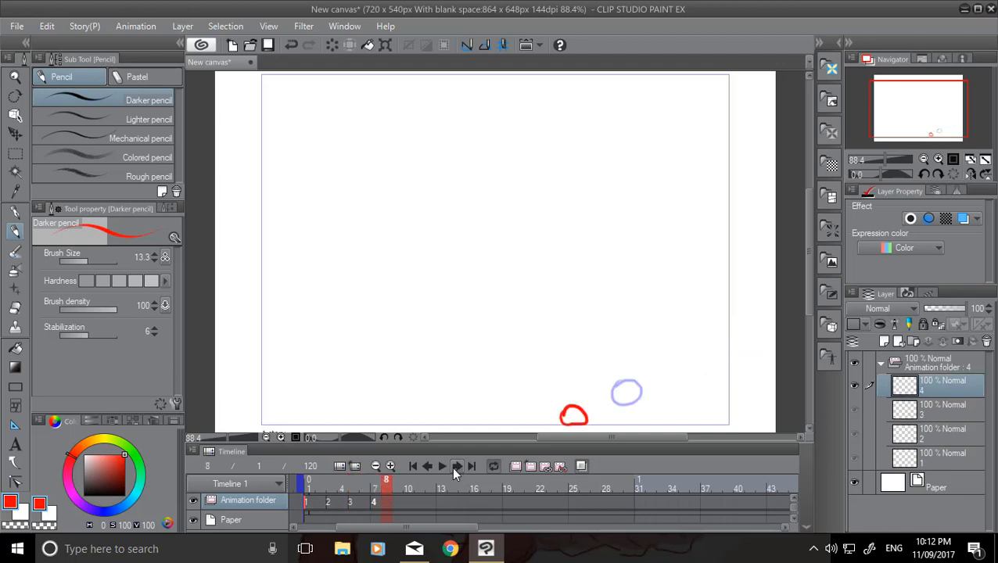
pyautogui.click(413, 465)
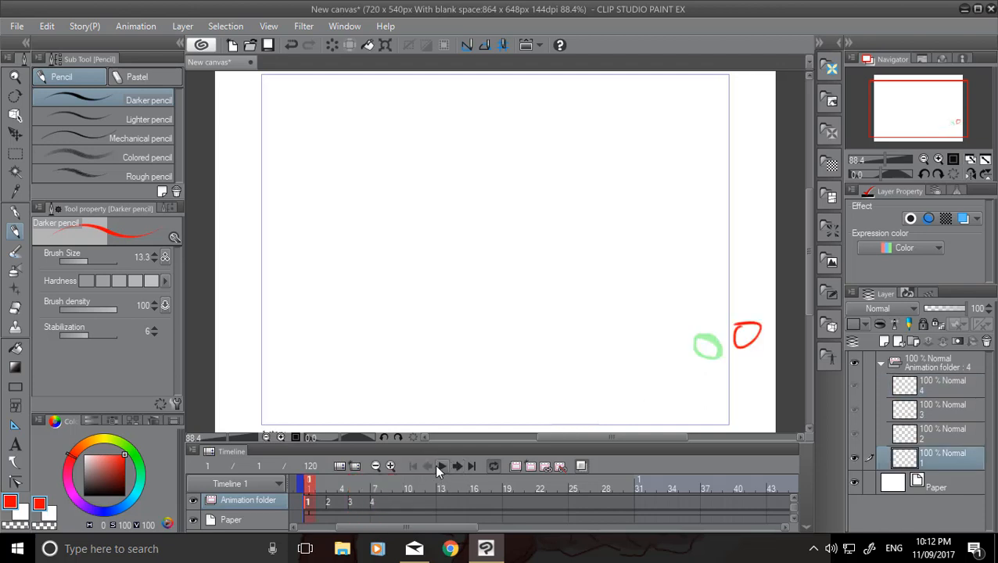
# Add animation cels at frames 9 and 11 and draw the red circle on each, rising leftward from the bottom edge.
pyautogui.click(403, 500)
pyautogui.click(403, 492)
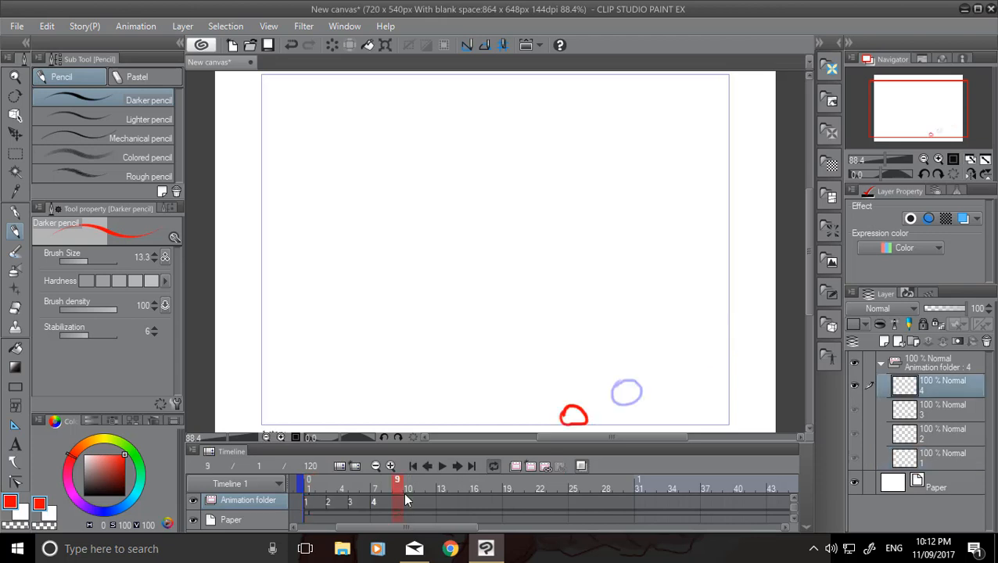
pyautogui.click(530, 467)
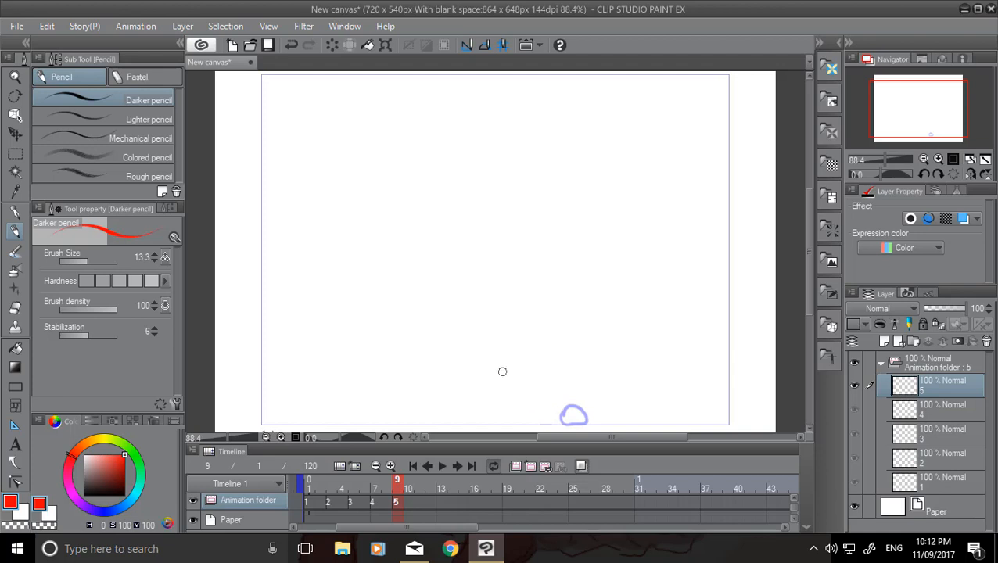
pyautogui.moveTo(503, 374)
pyautogui.mouseDown()
pyautogui.moveTo(523, 391)
pyautogui.moveTo(490, 389)
pyautogui.mouseUp()
pyautogui.click(531, 467)
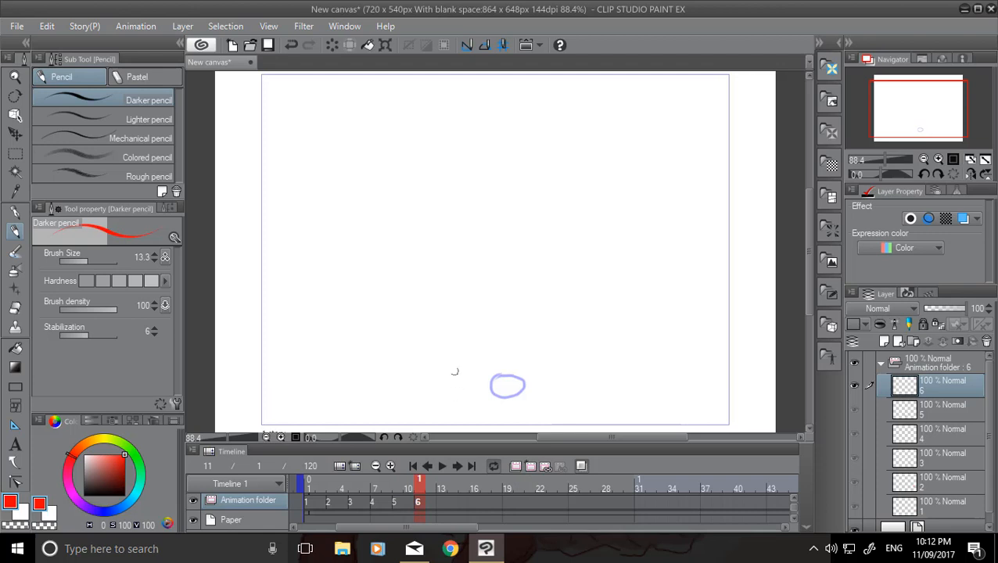
pyautogui.moveTo(446, 354)
pyautogui.mouseDown()
pyautogui.moveTo(453, 368)
pyautogui.moveTo(445, 356)
pyautogui.mouseUp()
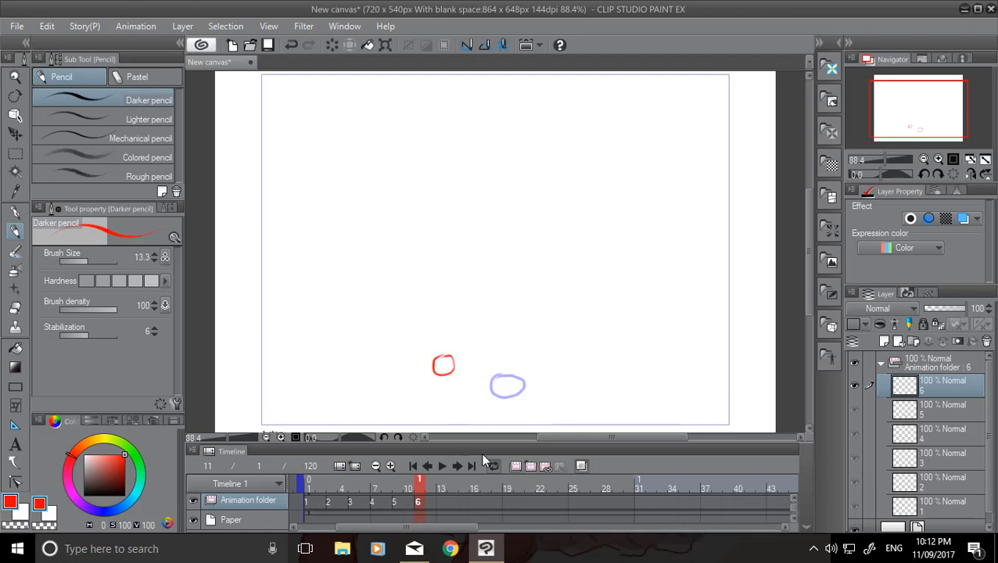
# Add animation cels at frames 13 and 15 and draw the circle on each, continuing up and left toward the frame's left edge.
pyautogui.click(443, 501)
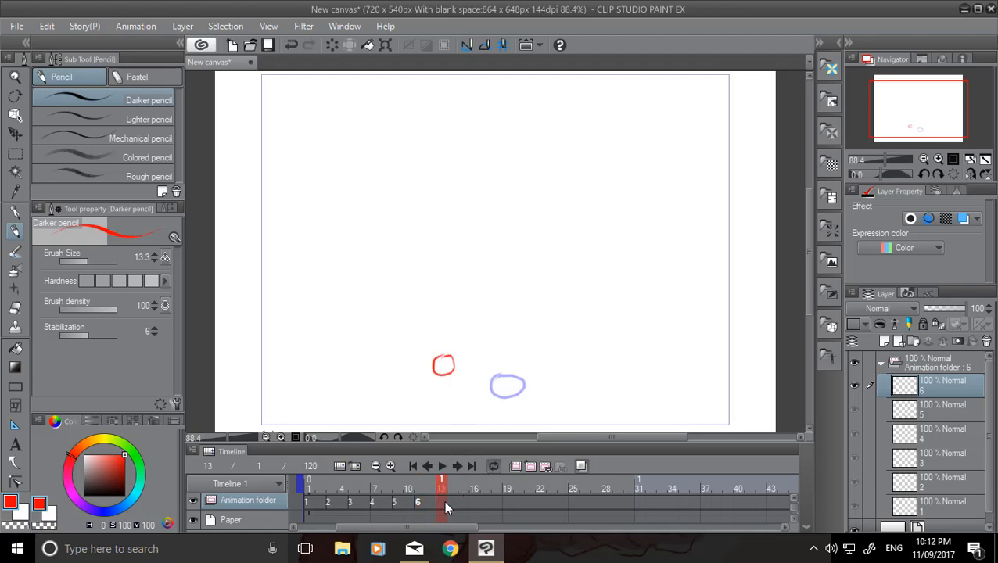
pyautogui.click(531, 465)
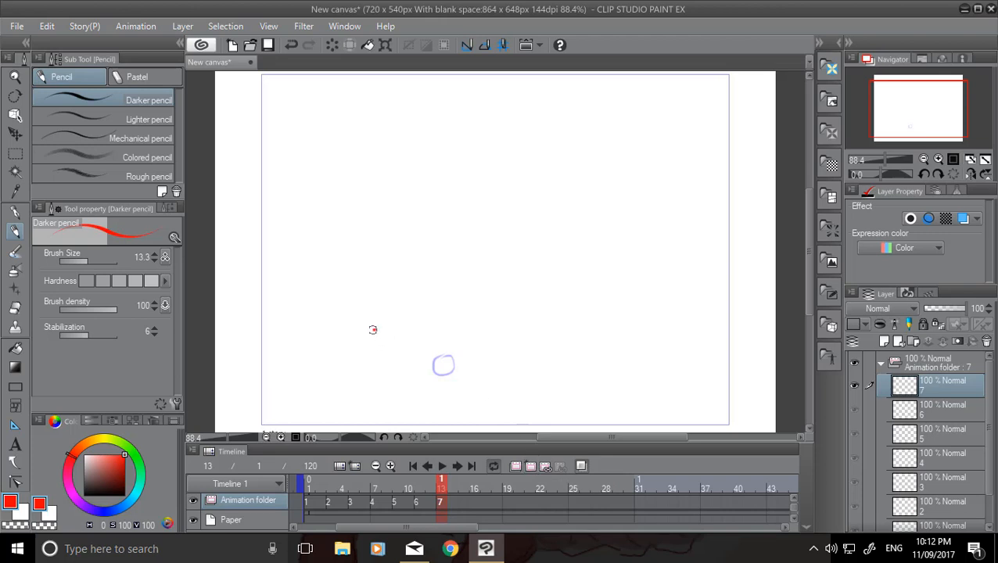
pyautogui.moveTo(372, 330); pyautogui.dragTo(374, 332)
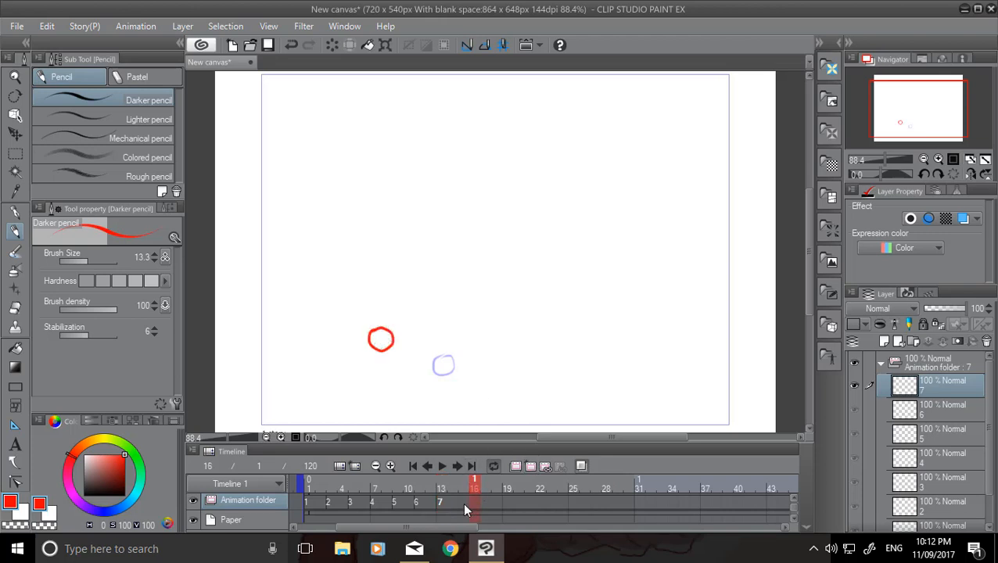
pyautogui.click(526, 470)
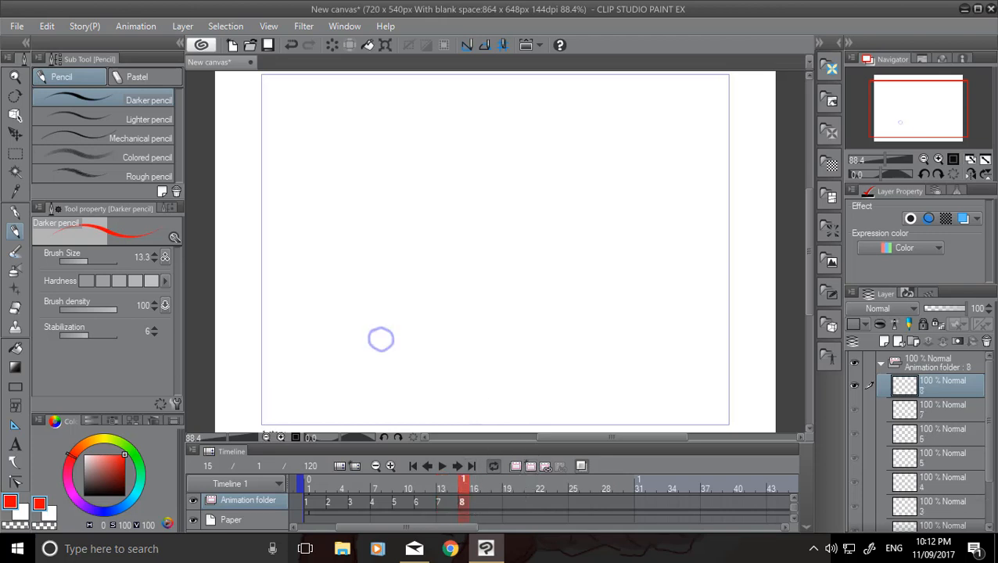
pyautogui.moveTo(307, 302); pyautogui.dragTo(308, 303)
# Continue adding a cel every second frame up to frame 31, drawing the circle until it exits past the frame's lower-right edge.
pyautogui.click(531, 467)
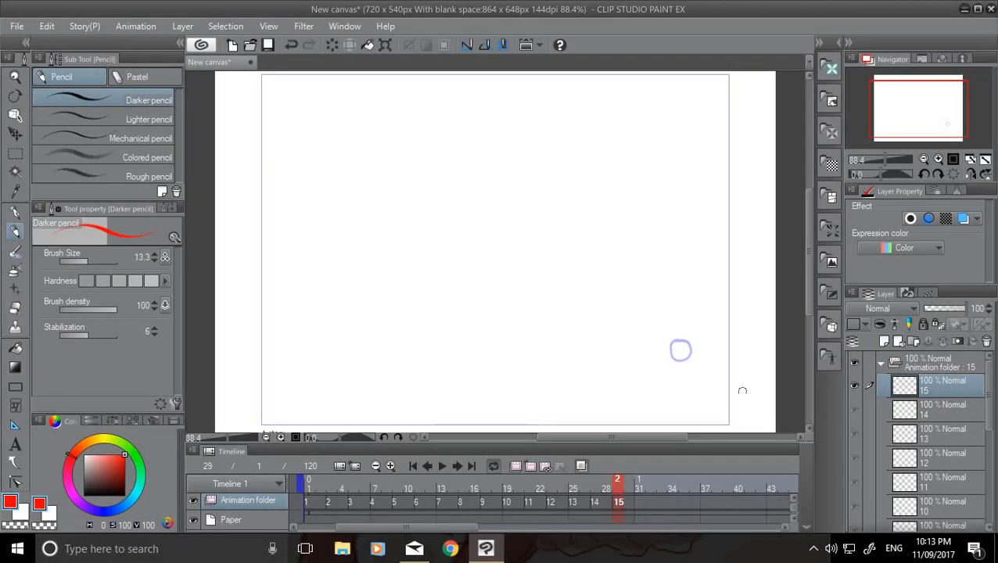
pyautogui.moveTo(729, 382); pyautogui.dragTo(728, 384)
pyautogui.click(640, 504)
pyautogui.click(532, 468)
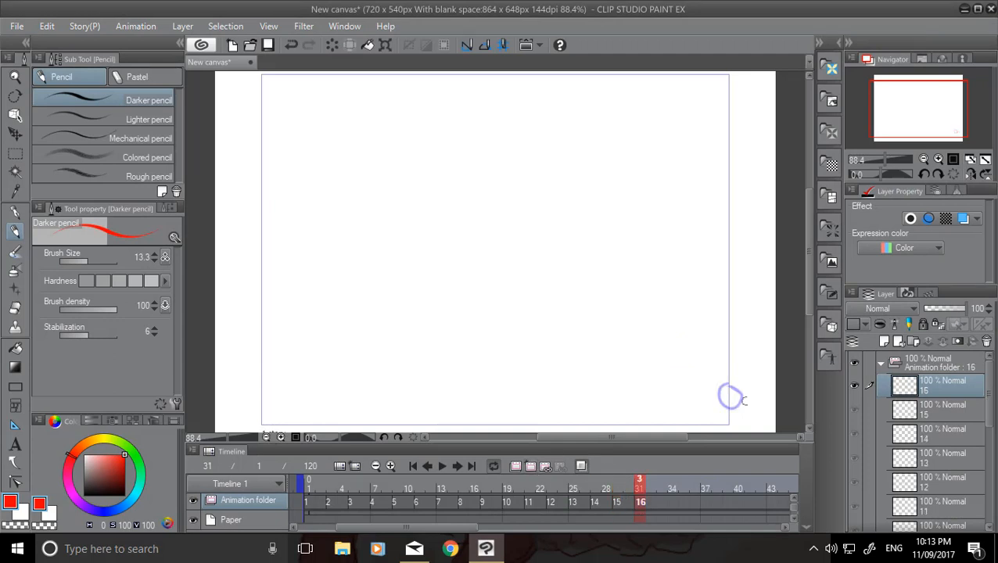
pyautogui.moveTo(765, 412); pyautogui.dragTo(763, 414)
# Turn off onion skin and play the animation from the first frame.
pyautogui.click(413, 466)
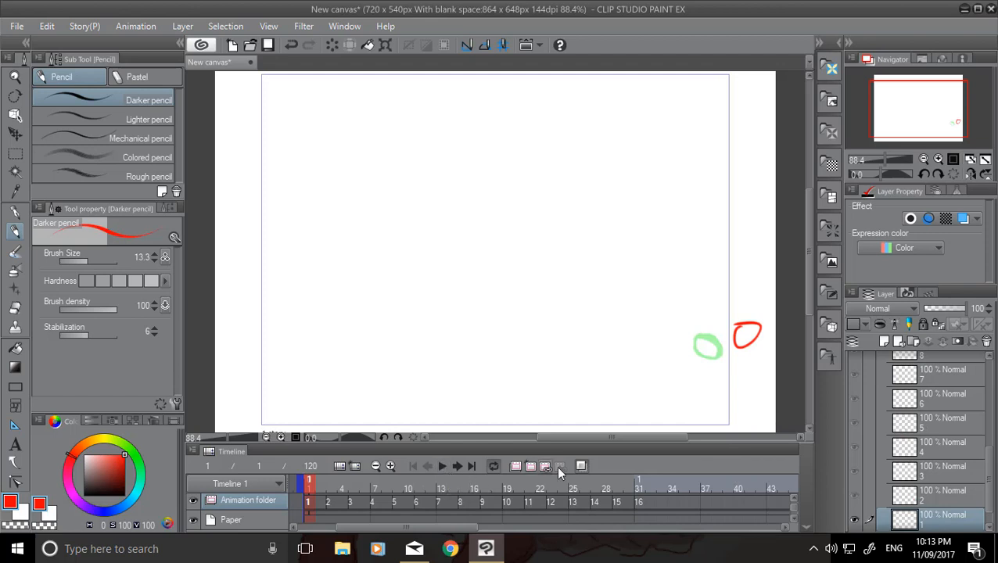
pyautogui.click(580, 466)
pyautogui.click(444, 467)
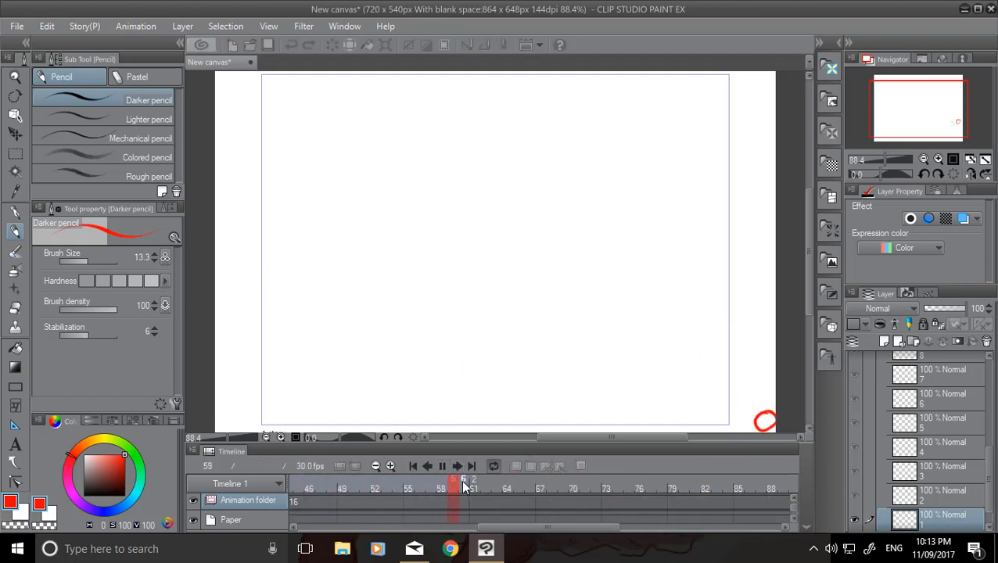
pyautogui.click(441, 468)
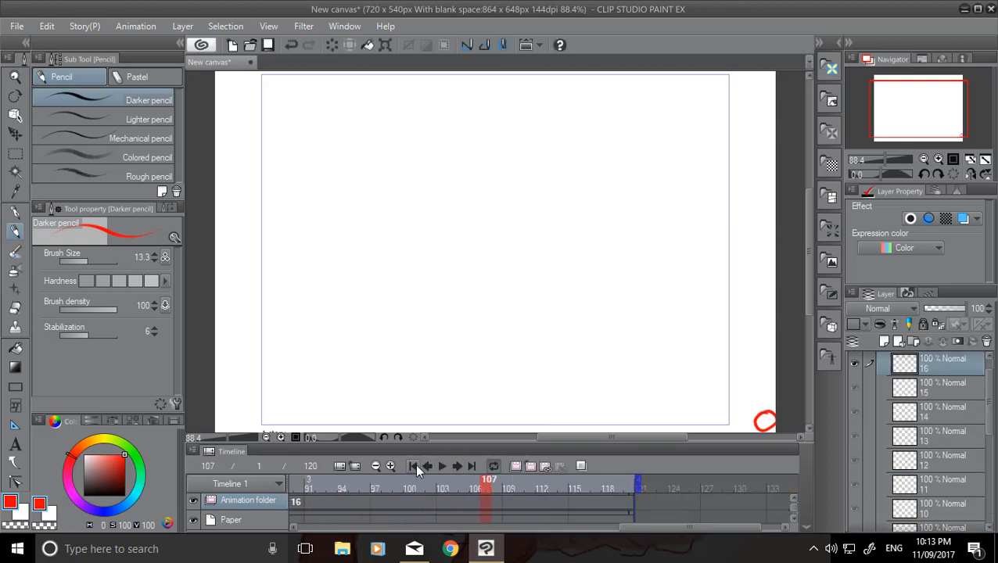
# Replay the circle animation from the first frame to review its motion, and return to the start.
pyautogui.click(416, 467)
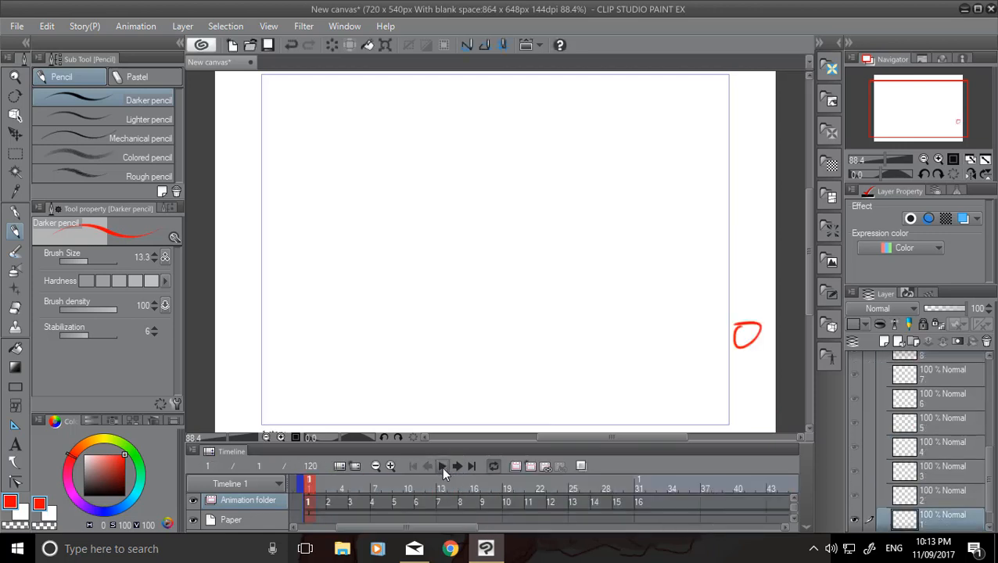
pyautogui.click(441, 466)
pyautogui.click(442, 467)
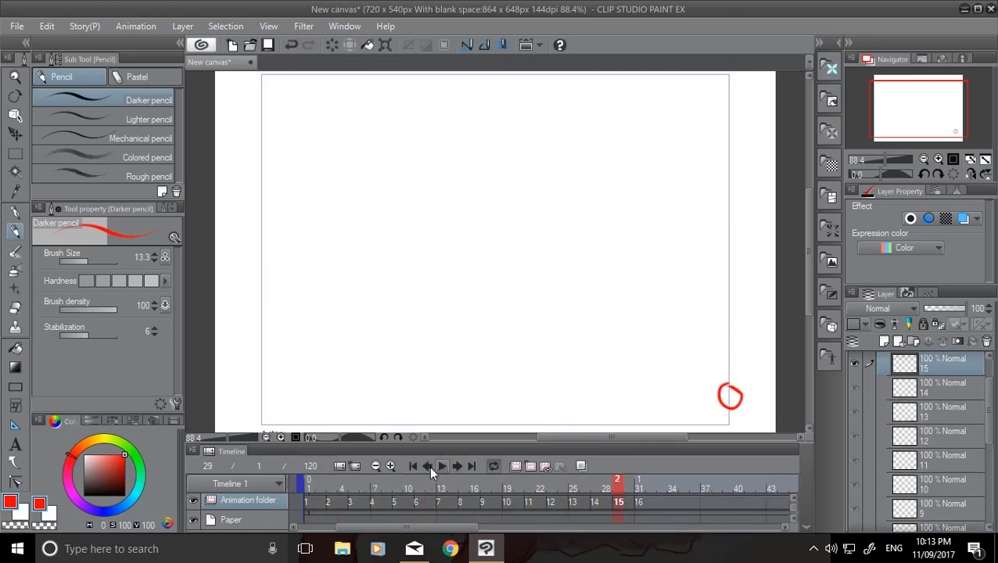
pyautogui.click(444, 463)
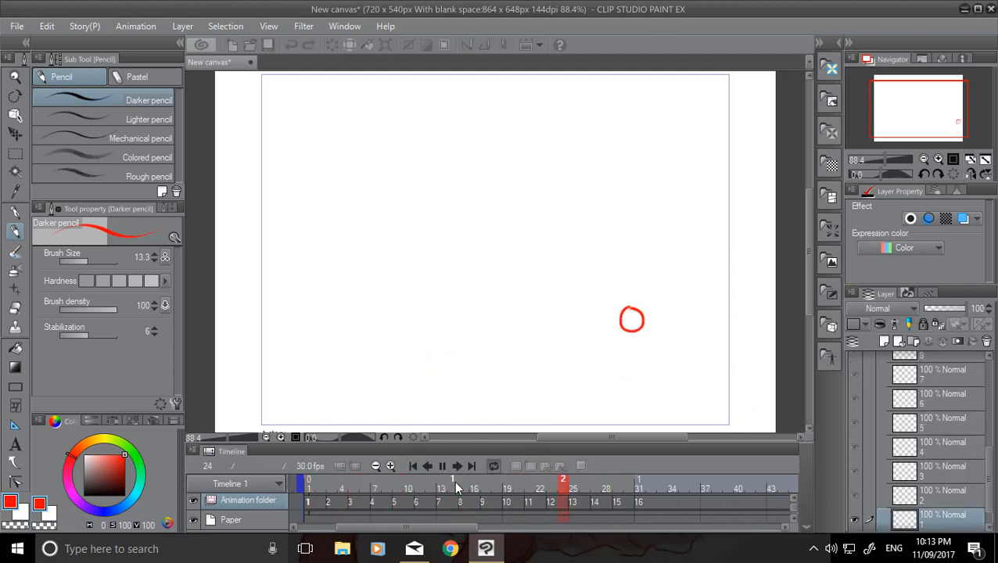
pyautogui.click(415, 465)
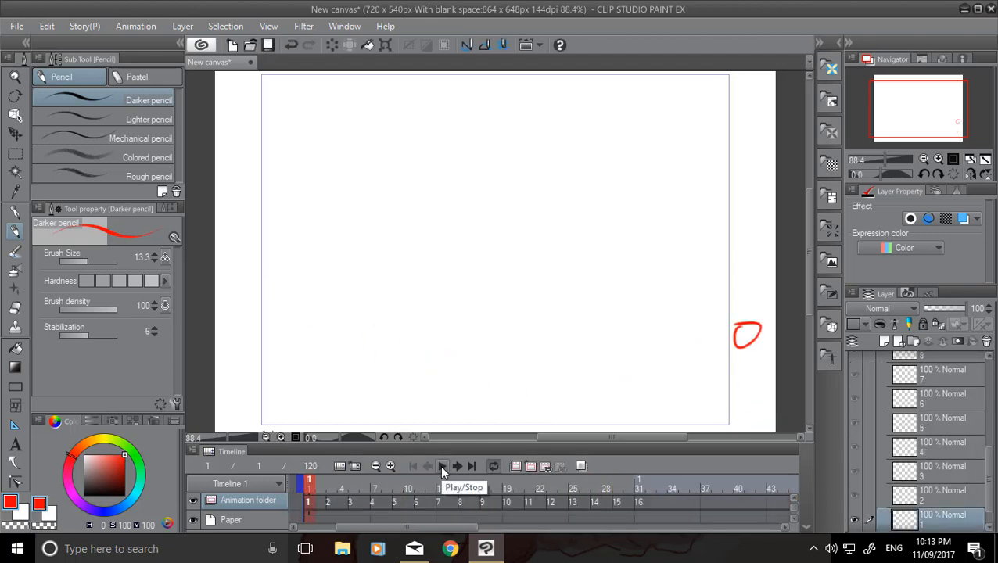
# Shorten the timeline so that the animation ends at frame 31, directly at the last cel.
pyautogui.click(375, 466)
pyautogui.click(375, 466)
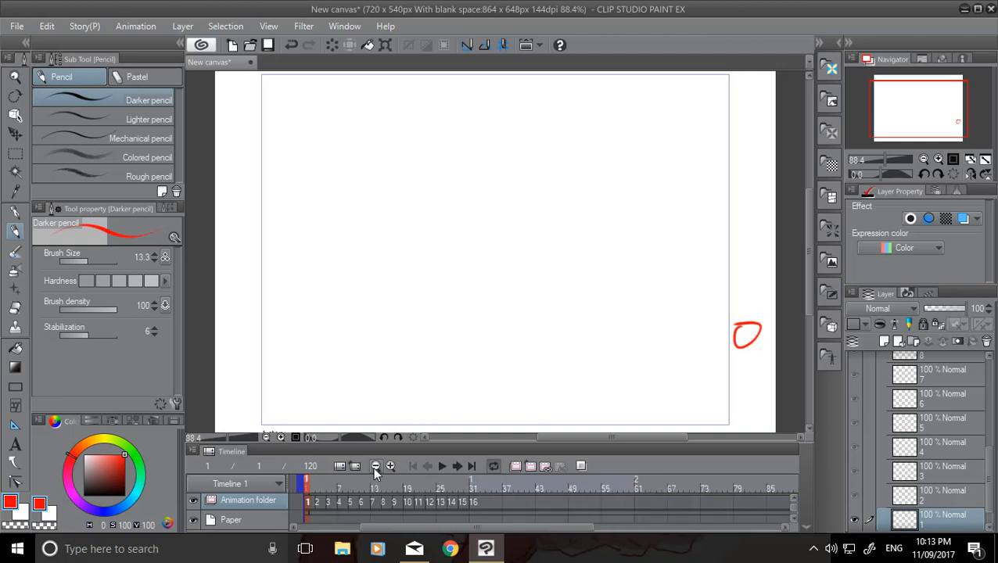
pyautogui.click(375, 466)
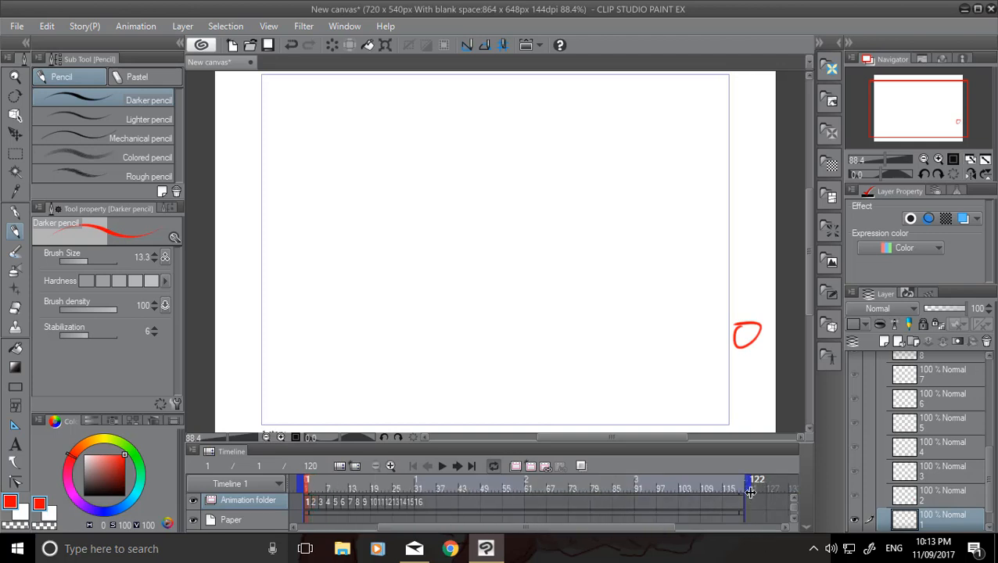
pyautogui.moveTo(750, 491); pyautogui.dragTo(419, 485)
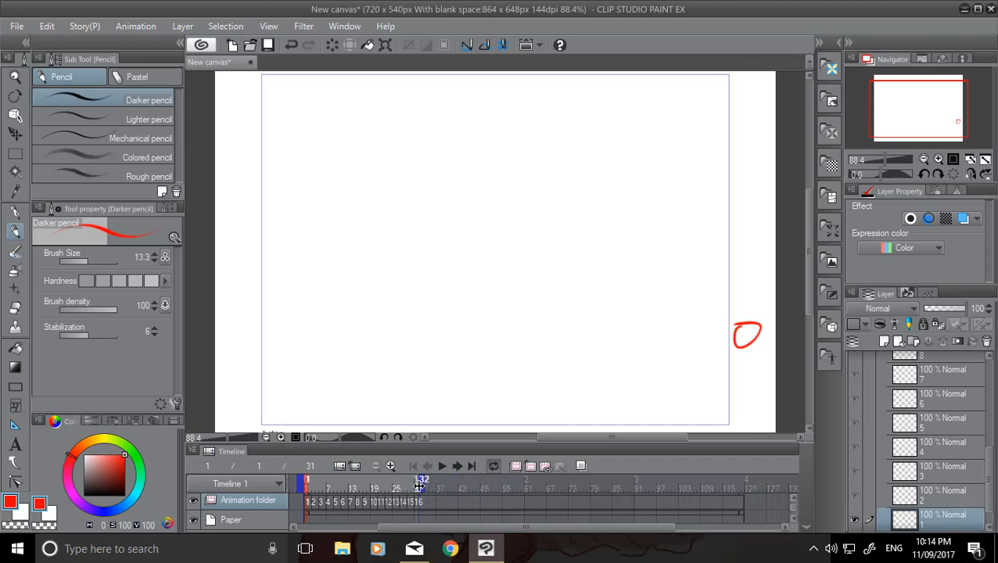
pyautogui.click(390, 466)
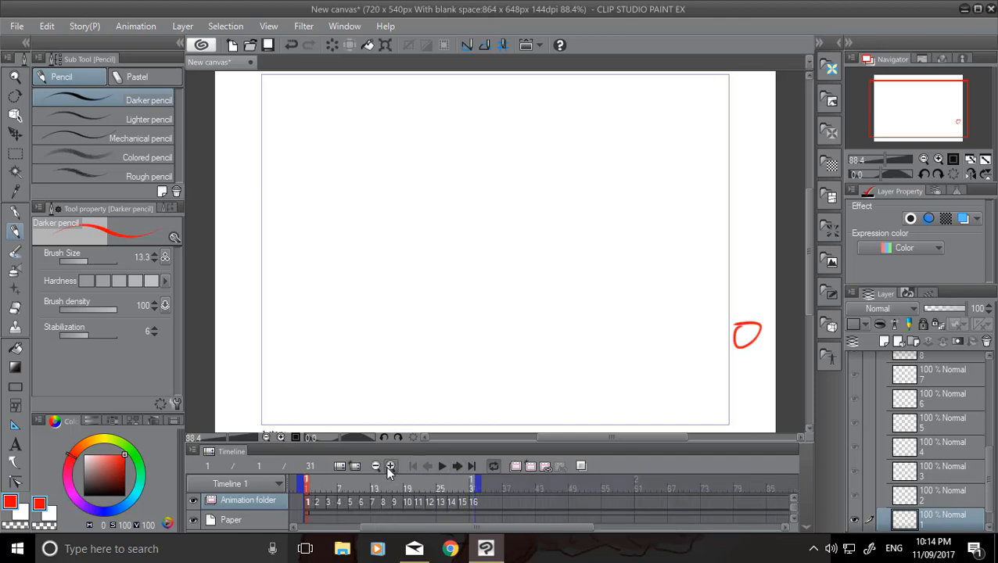
pyautogui.click(390, 465)
pyautogui.click(390, 466)
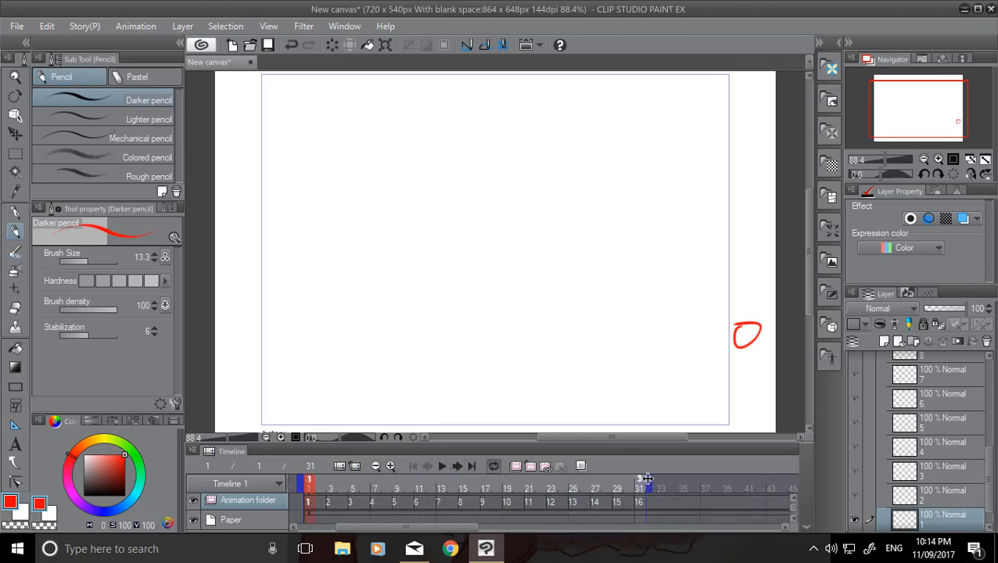
pyautogui.moveTo(646, 481); pyautogui.dragTo(643, 485)
# Play the shortened animation, return to the first frame and select cel 2 at frame 3.
pyautogui.click(436, 464)
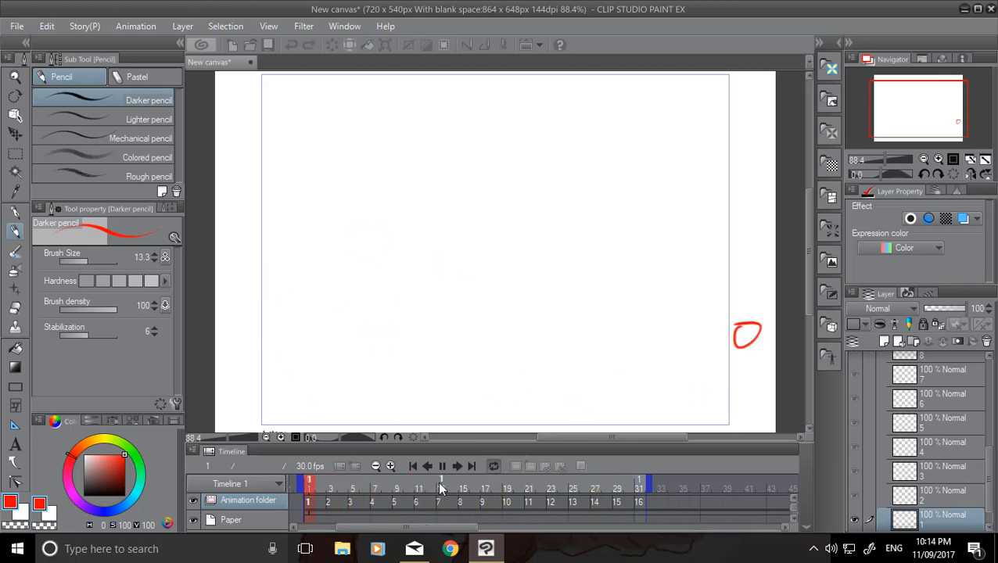
pyautogui.click(415, 467)
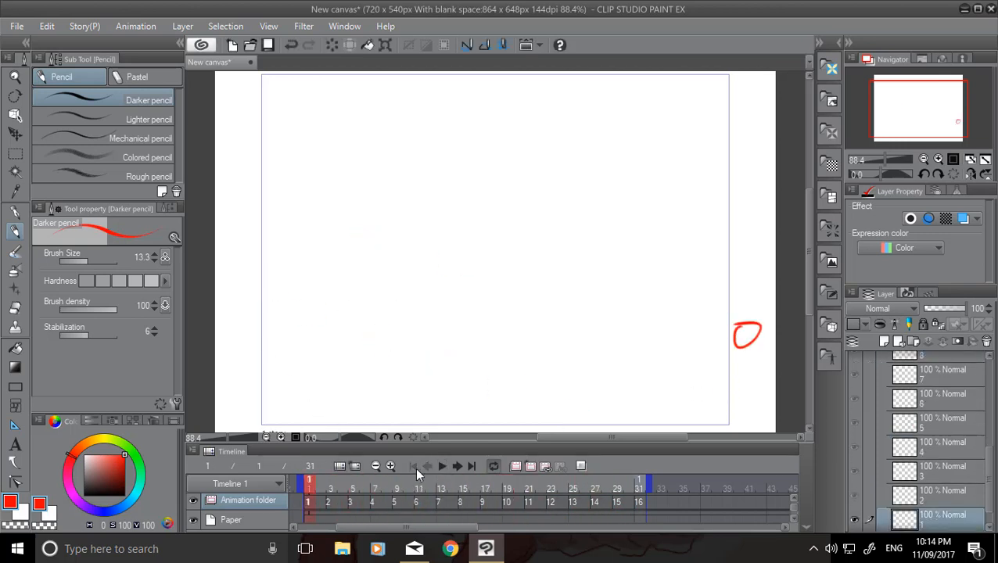
pyautogui.click(328, 507)
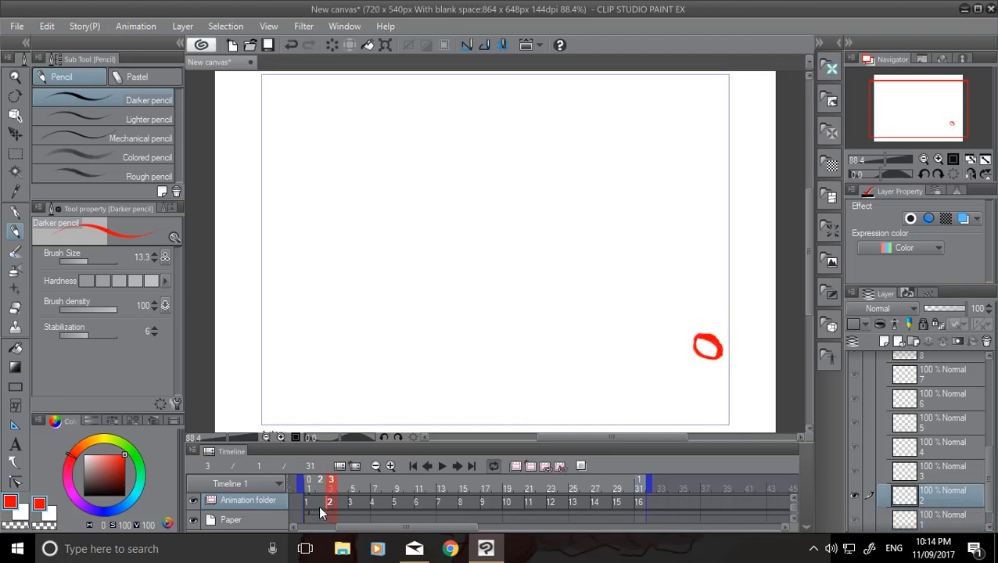
# Go to frame 2 and turn on onion skin to show the neighbouring cels.
pyautogui.click(320, 507)
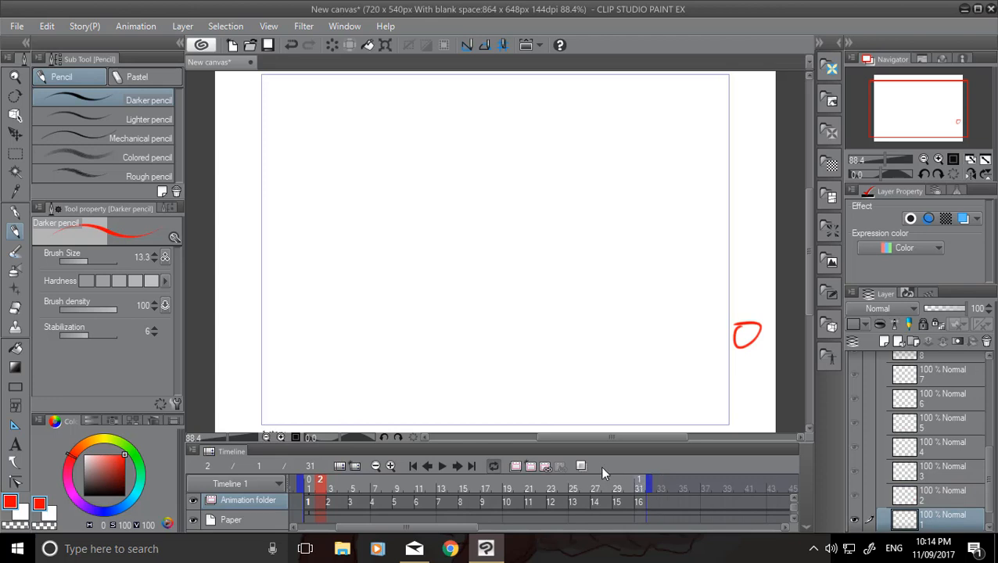
pyautogui.click(580, 466)
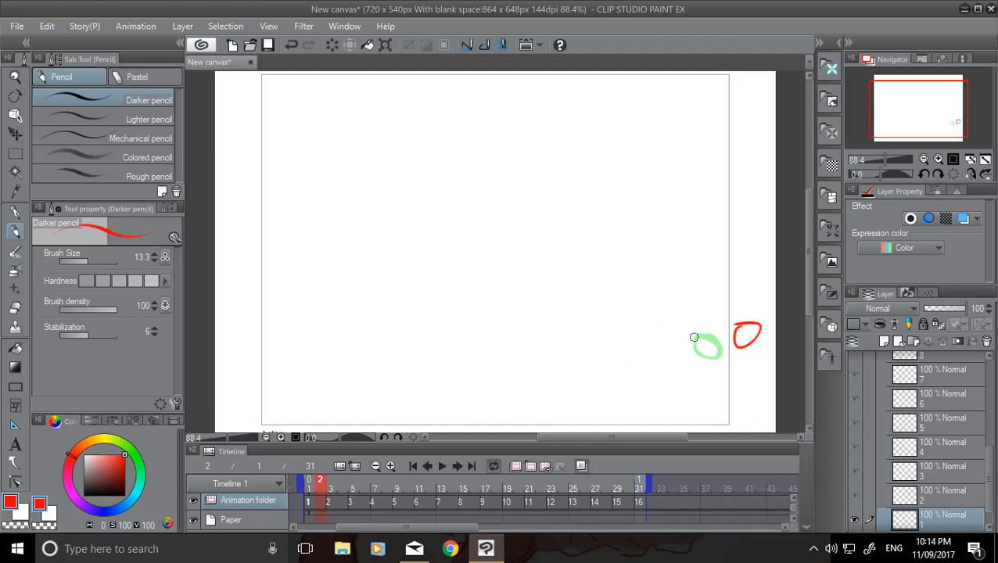
pyautogui.moveTo(724, 331)
pyautogui.mouseDown()
pyautogui.moveTo(717, 356)
pyautogui.moveTo(732, 356)
pyautogui.moveTo(737, 335)
pyautogui.moveTo(716, 334)
pyautogui.mouseUp()
pyautogui.click(430, 466)
pyautogui.click(458, 467)
pyautogui.click(459, 465)
pyautogui.click(429, 466)
pyautogui.click(430, 466)
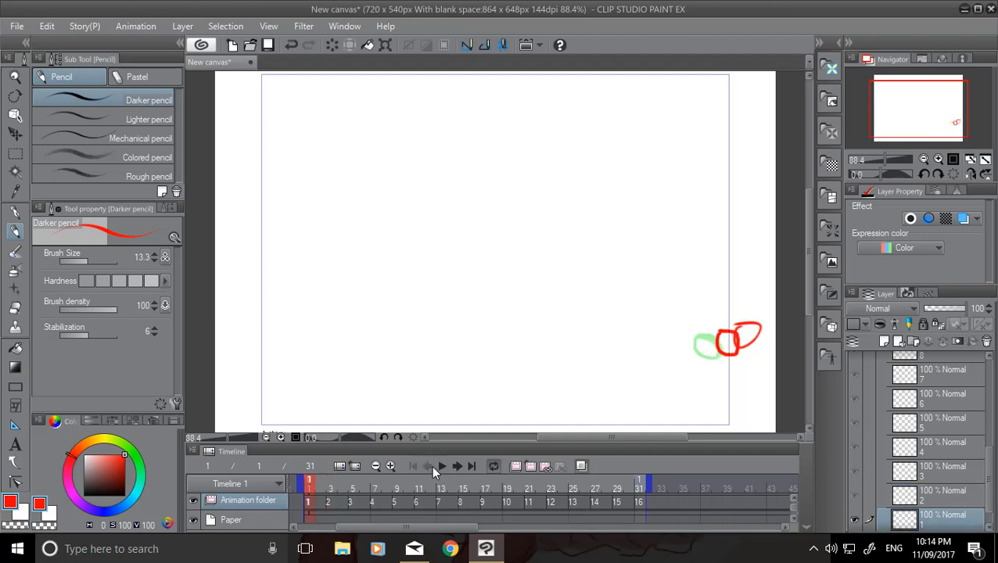
pyautogui.click(457, 467)
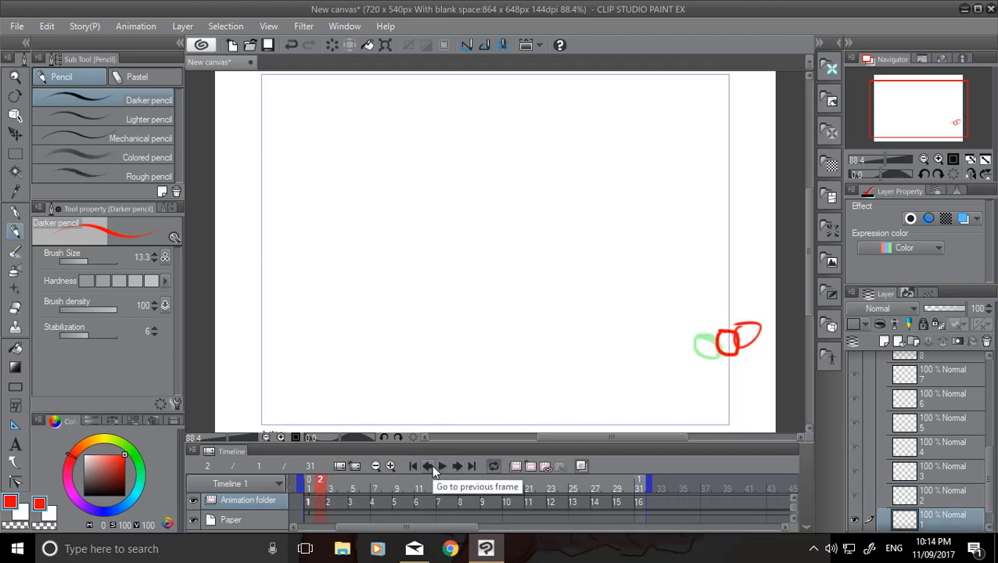
pyautogui.hotkey('ctrl', 'z')
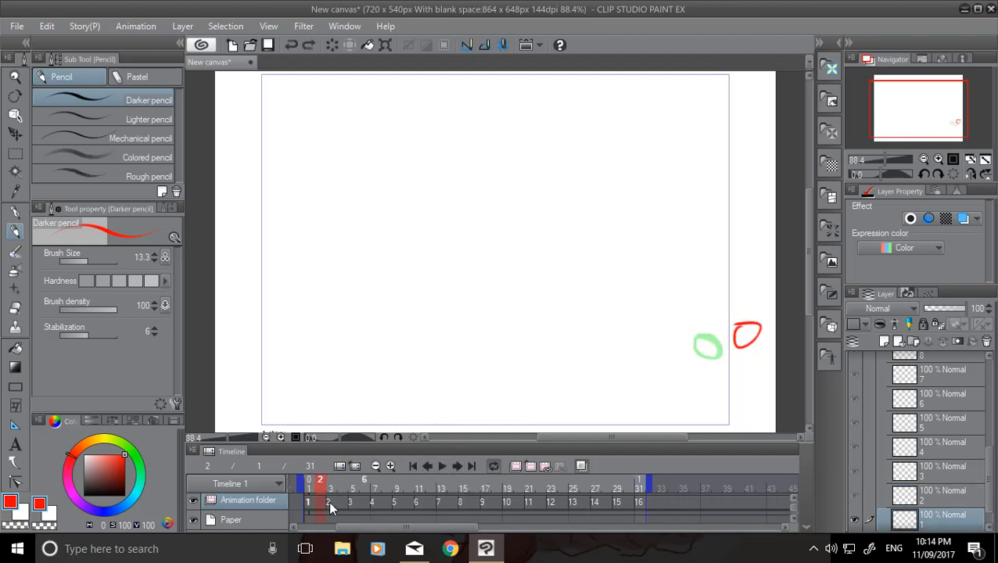
# Add new cels at frames 2 and 4 and draw a red in-between circle on each, midway between the onion-skinned circles.
pyautogui.click(538, 467)
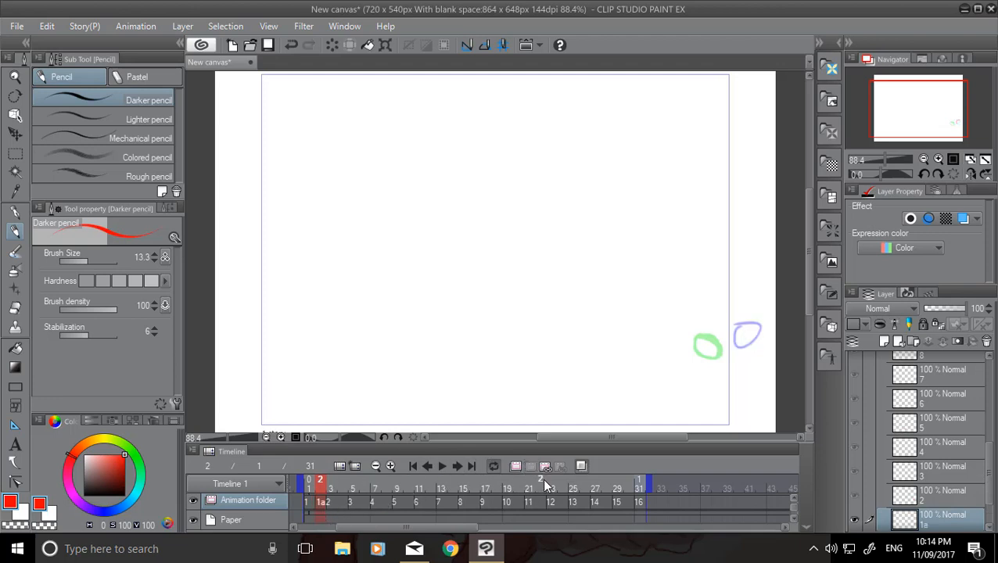
pyautogui.moveTo(727, 332)
pyautogui.mouseDown()
pyautogui.moveTo(719, 327)
pyautogui.moveTo(714, 346)
pyautogui.moveTo(737, 351)
pyautogui.moveTo(732, 332)
pyautogui.mouseUp()
pyautogui.click(337, 507)
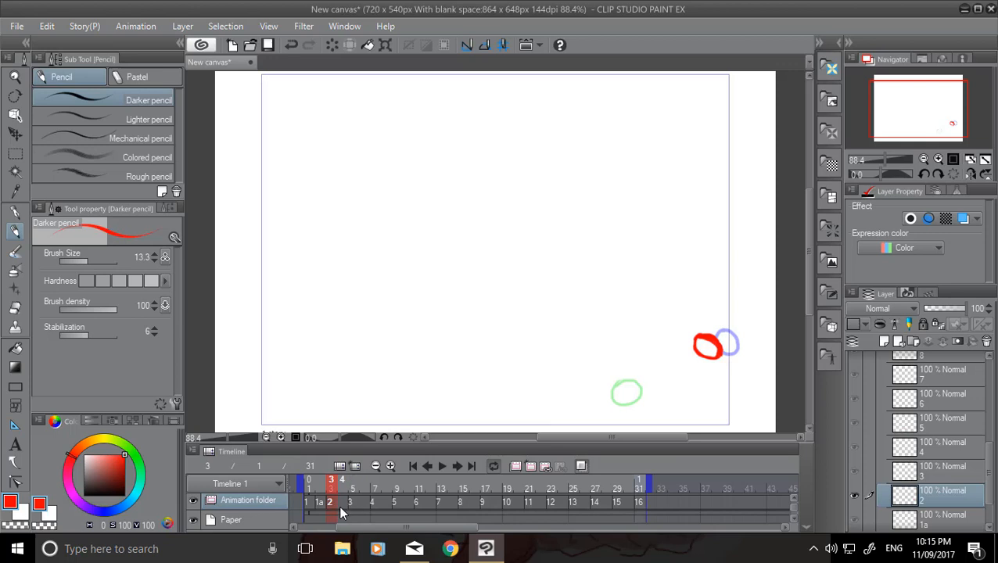
pyautogui.click(529, 467)
pyautogui.moveTo(667, 360)
pyautogui.mouseDown()
pyautogui.moveTo(680, 384)
pyautogui.moveTo(666, 361)
pyautogui.mouseUp()
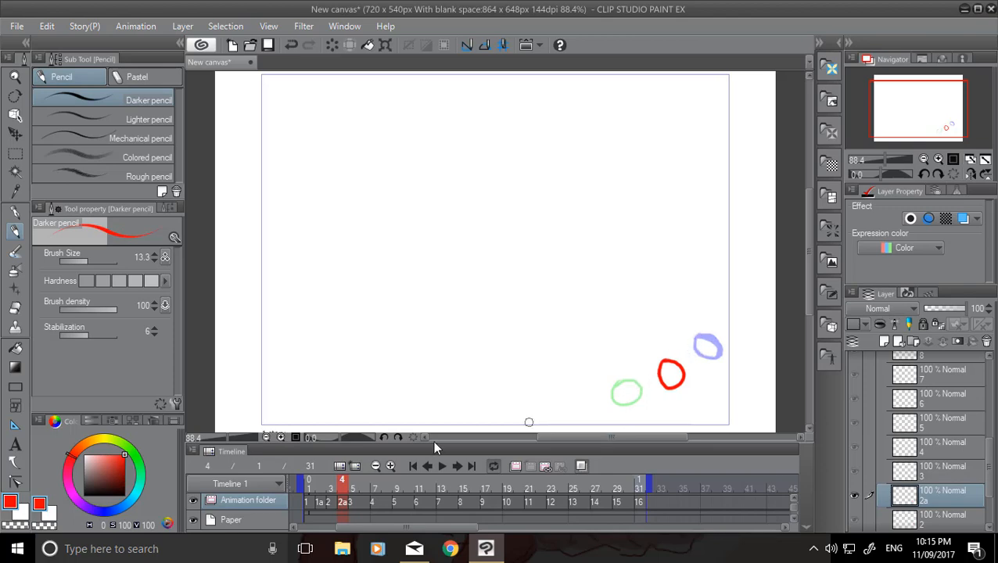
# Add new cels at frames 6 and 8 and draw the in-between circles just before and after the bounce off the lower canvas border.
pyautogui.click(354, 502)
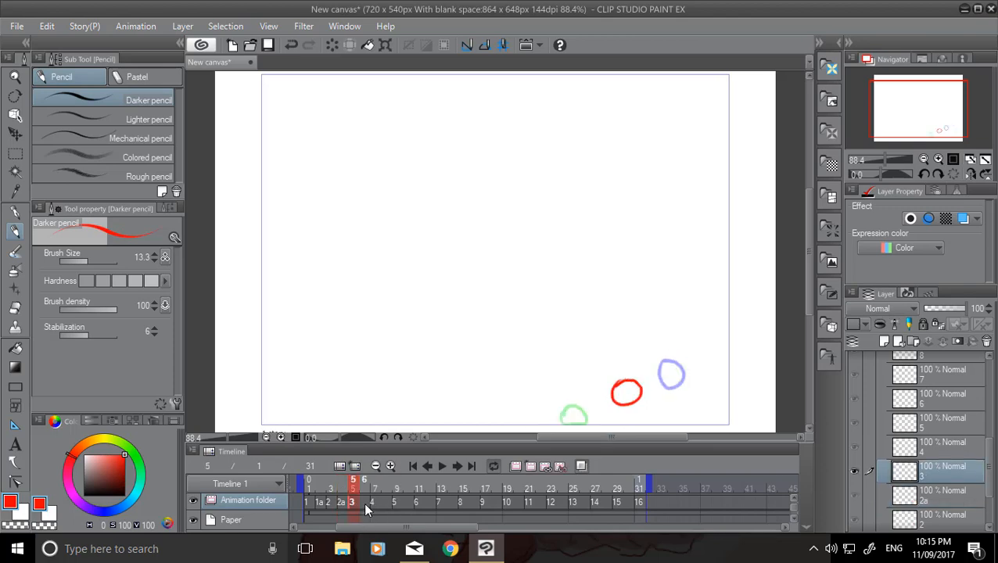
pyautogui.click(368, 505)
pyautogui.click(518, 466)
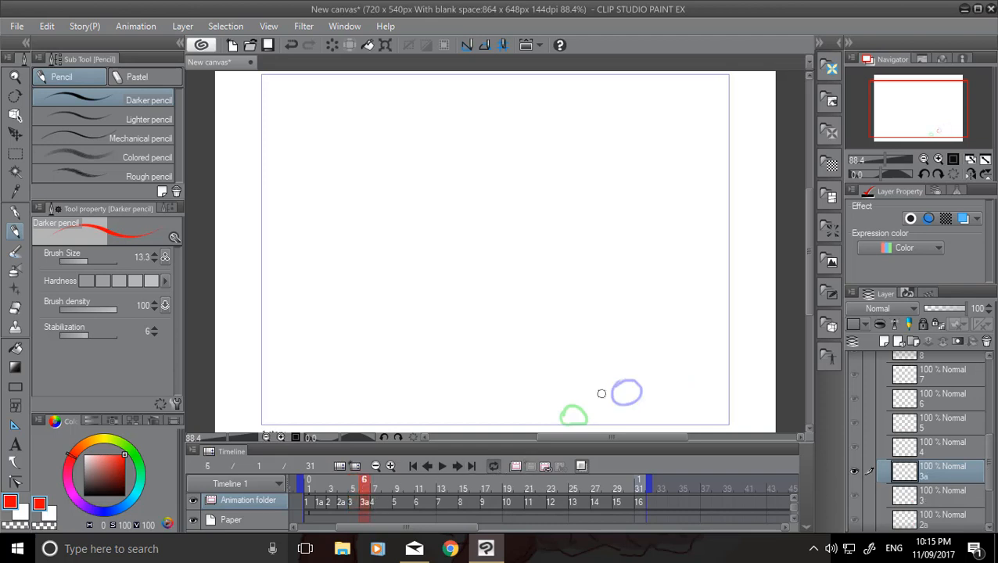
pyautogui.moveTo(607, 391)
pyautogui.mouseDown()
pyautogui.moveTo(584, 413)
pyautogui.moveTo(614, 400)
pyautogui.moveTo(590, 387)
pyautogui.moveTo(588, 401)
pyautogui.mouseUp()
pyautogui.click(378, 501)
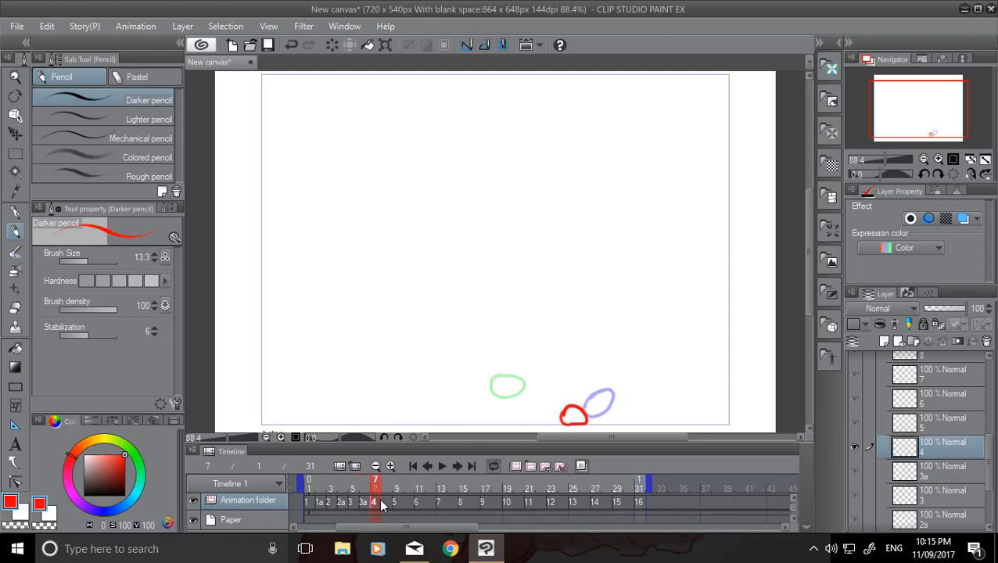
pyautogui.click(529, 465)
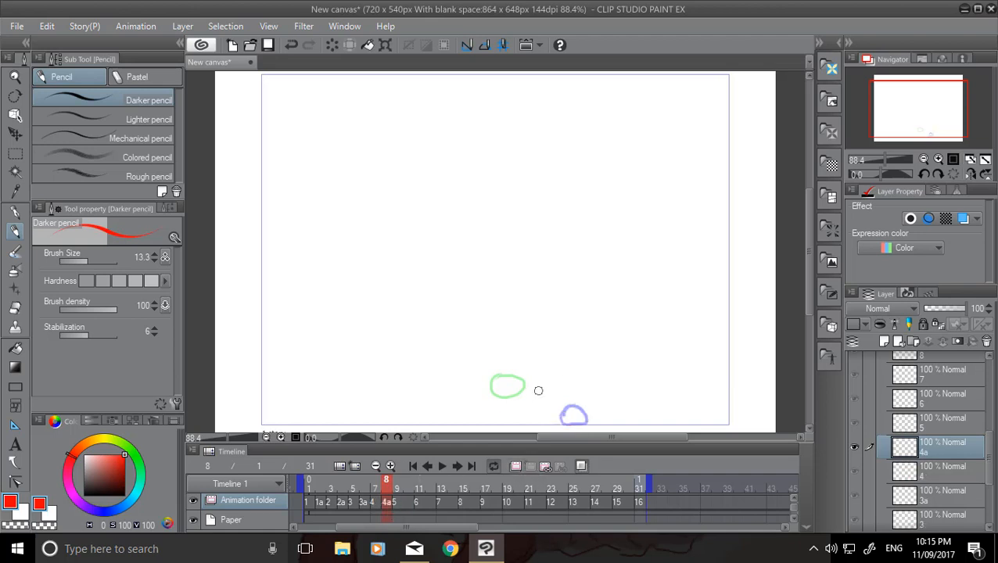
pyautogui.moveTo(539, 391)
pyautogui.mouseDown()
pyautogui.moveTo(523, 393)
pyautogui.moveTo(537, 415)
pyautogui.moveTo(553, 391)
pyautogui.moveTo(537, 385)
pyautogui.mouseUp()
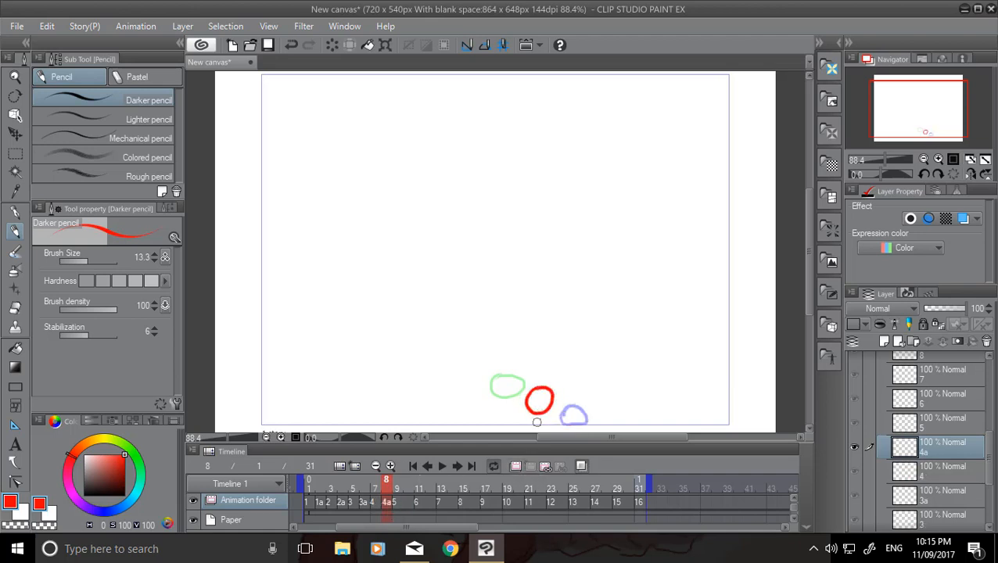
# Insert new cels at frames 10 and 12 and draw the in-between circles for the ball rising between cels 5, 6 and 7.
pyautogui.click(399, 502)
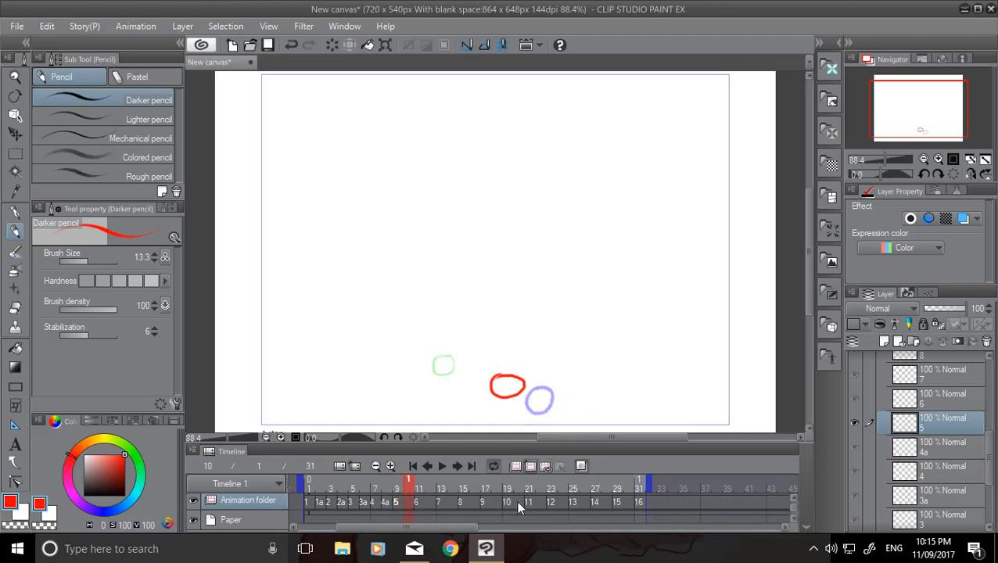
pyautogui.click(531, 468)
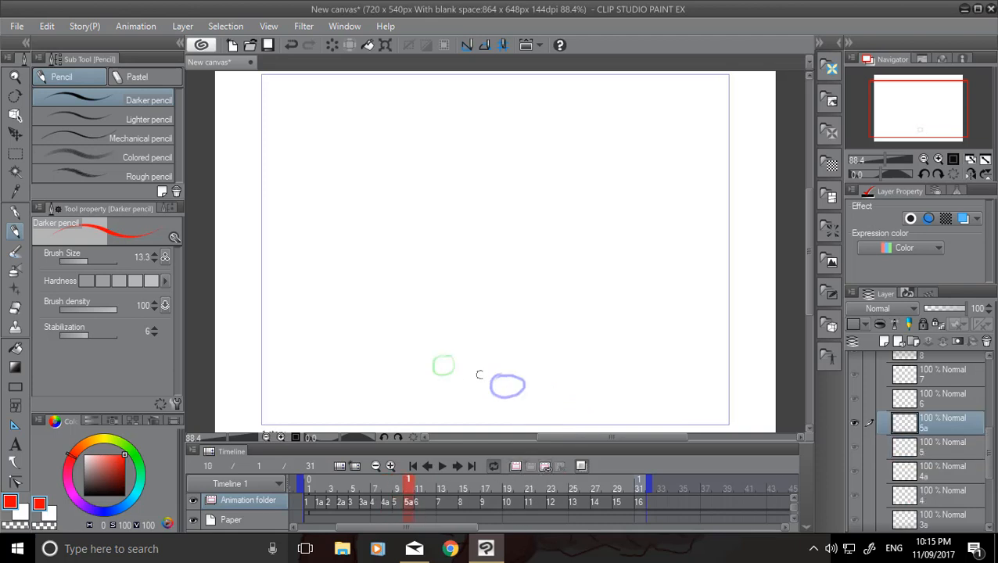
pyautogui.moveTo(474, 362)
pyautogui.mouseDown()
pyautogui.moveTo(462, 381)
pyautogui.moveTo(488, 371)
pyautogui.moveTo(463, 364)
pyautogui.mouseUp()
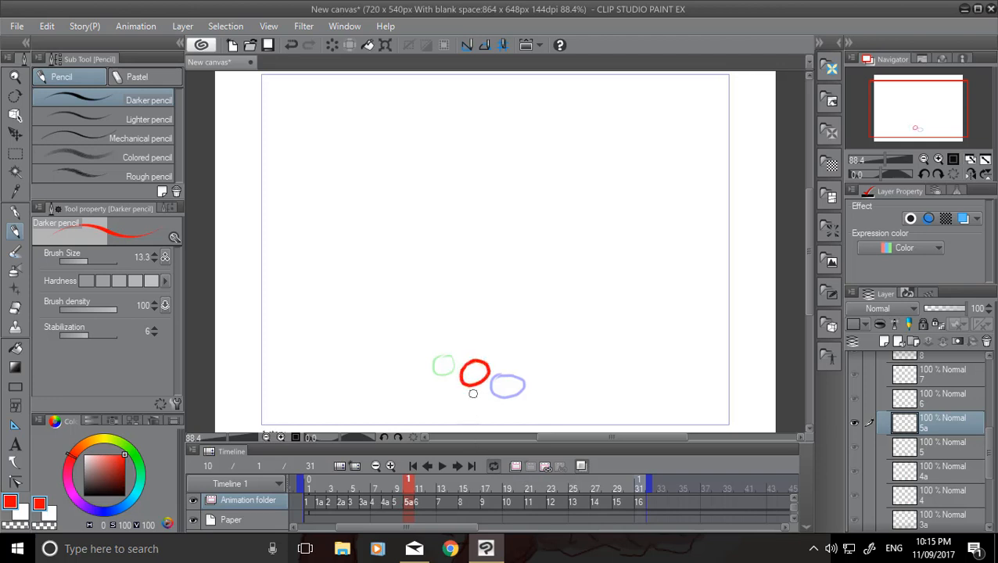
pyautogui.click(421, 505)
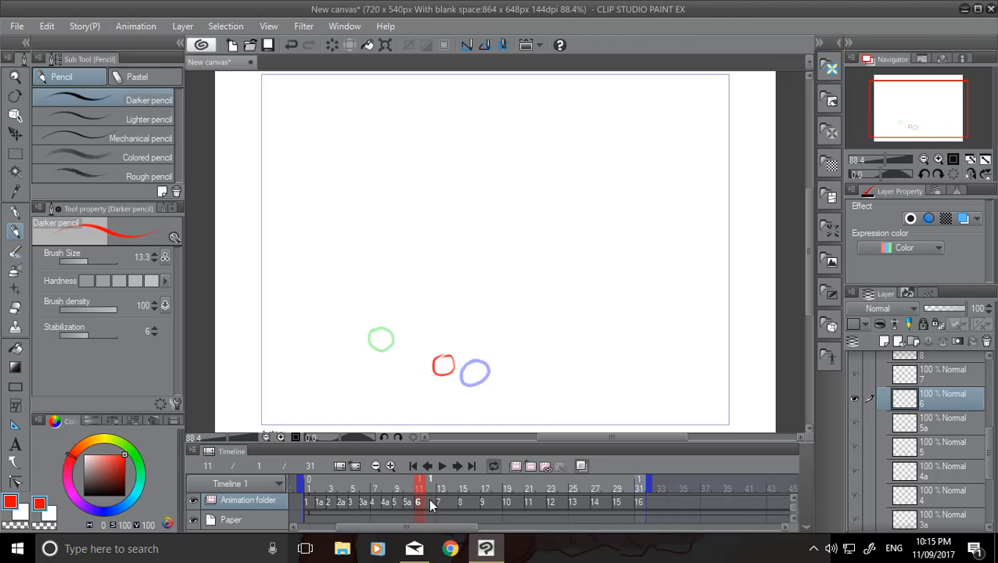
pyautogui.click(429, 498)
pyautogui.click(530, 466)
pyautogui.moveTo(407, 344)
pyautogui.mouseDown()
pyautogui.moveTo(403, 360)
pyautogui.moveTo(407, 344)
pyautogui.mouseUp()
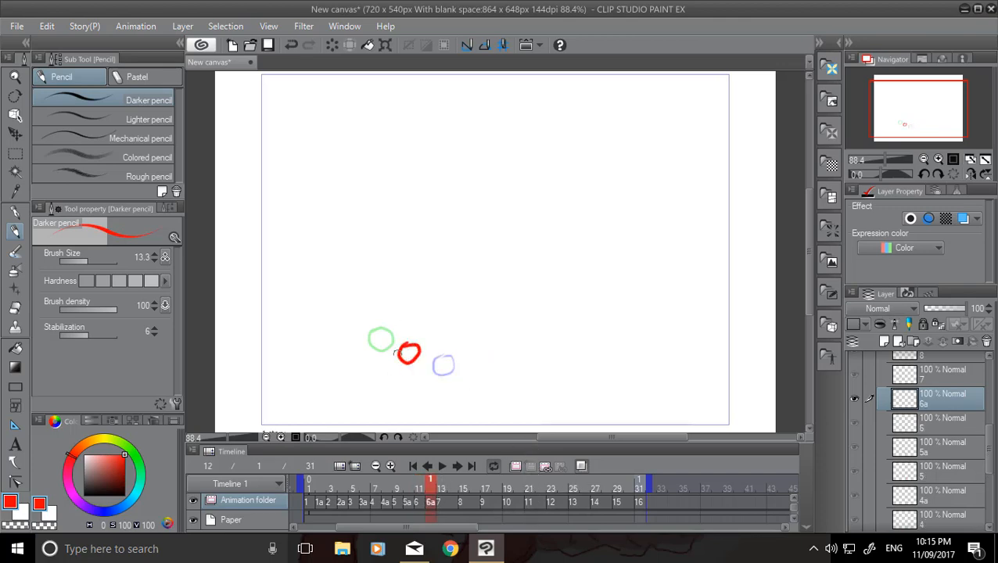
# Insert new cels at frames 14 and 16 and draw the in-between circles approaching the left canvas border.
pyautogui.click(456, 502)
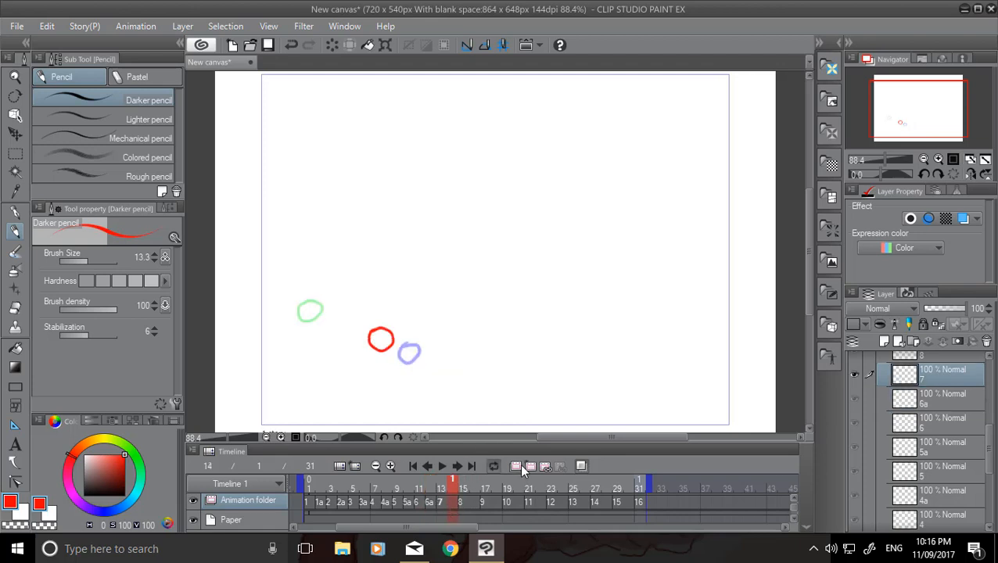
pyautogui.click(530, 466)
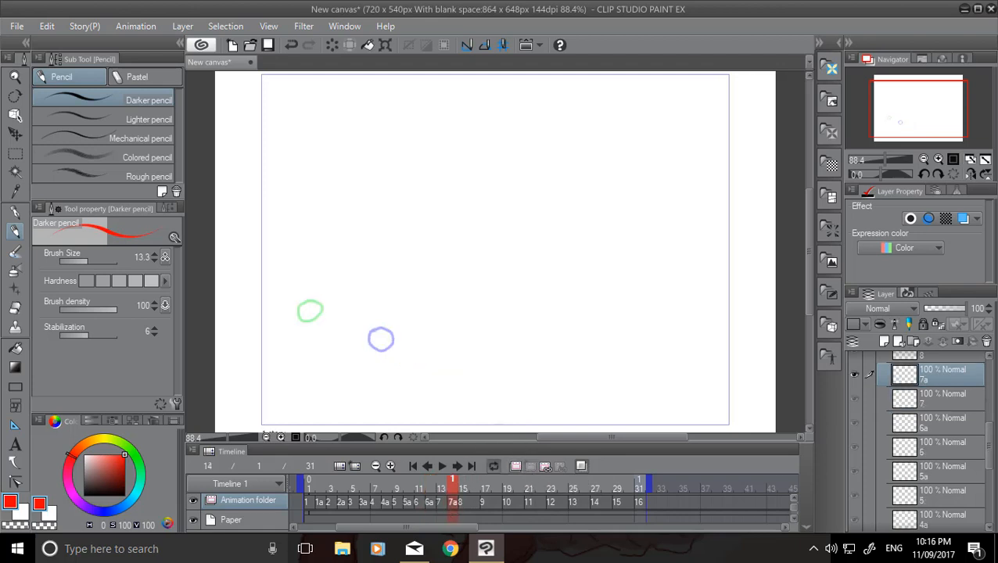
pyautogui.moveTo(352, 305)
pyautogui.mouseDown()
pyautogui.moveTo(349, 330)
pyautogui.moveTo(354, 306)
pyautogui.mouseUp()
pyautogui.click(483, 508)
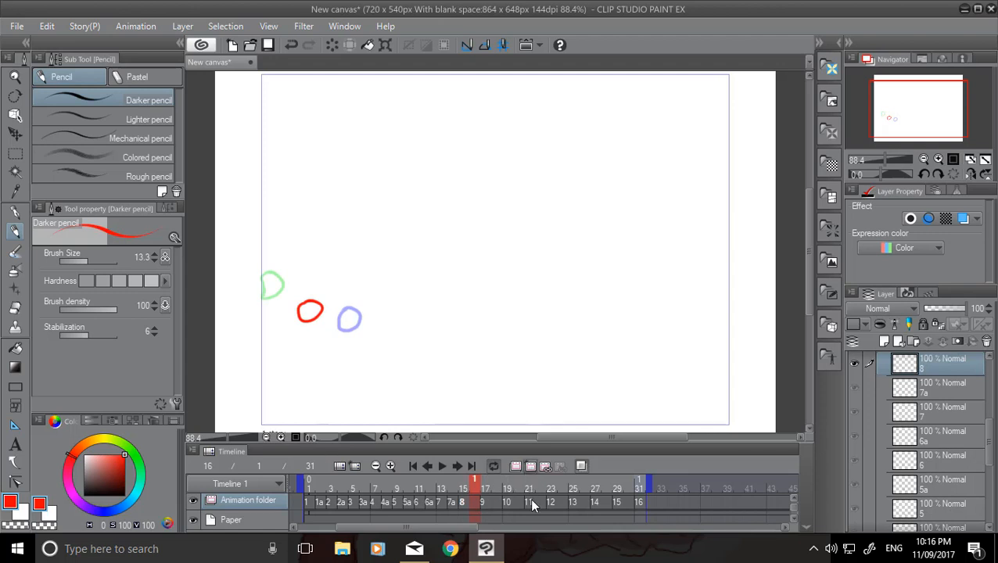
pyautogui.click(530, 467)
pyautogui.moveTo(289, 289); pyautogui.dragTo(288, 302)
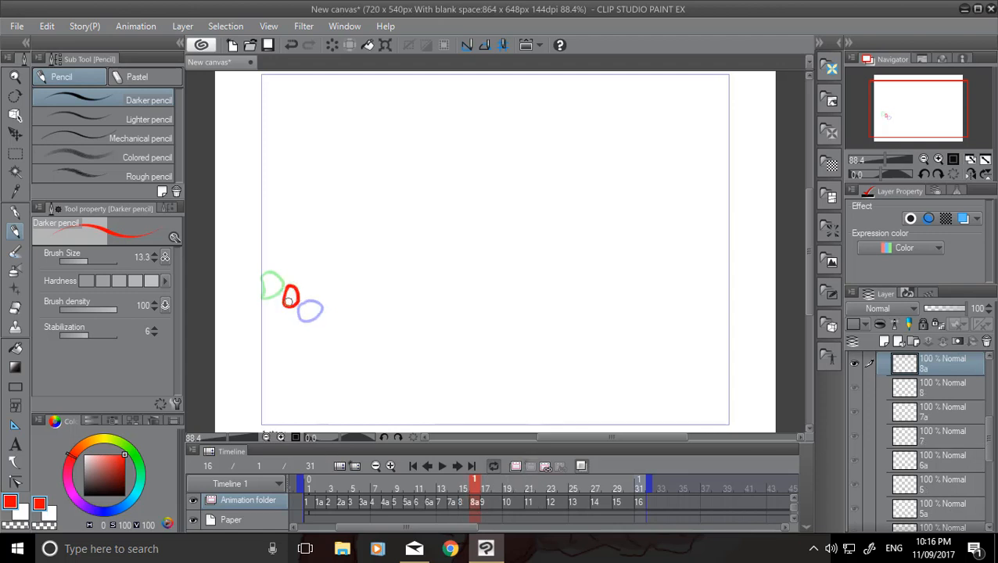
# Add new cels at frames 18 and 20 and draw the in-between circles after the rebound from the left border, around cel 10.
pyautogui.click(489, 504)
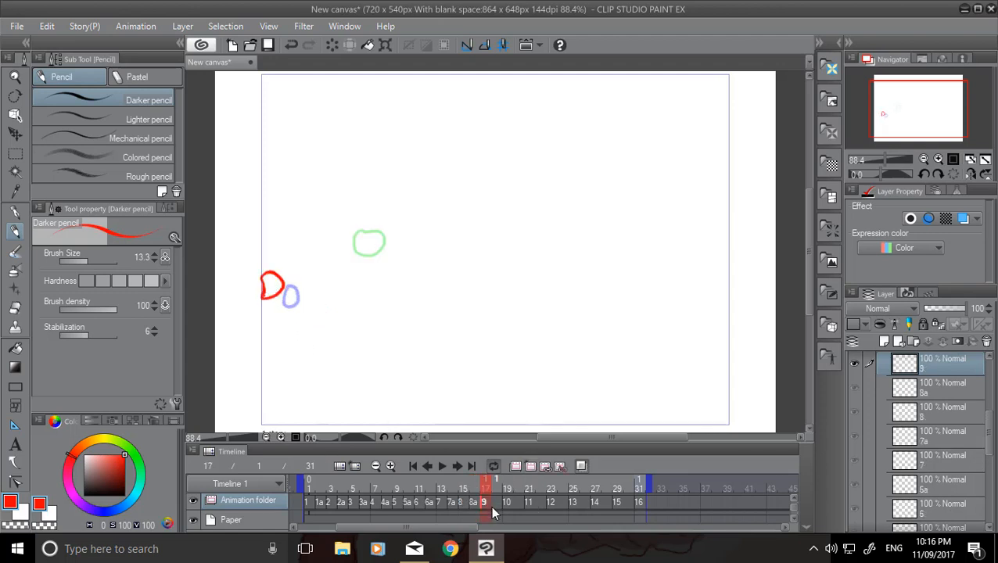
pyautogui.click(500, 503)
pyautogui.click(532, 464)
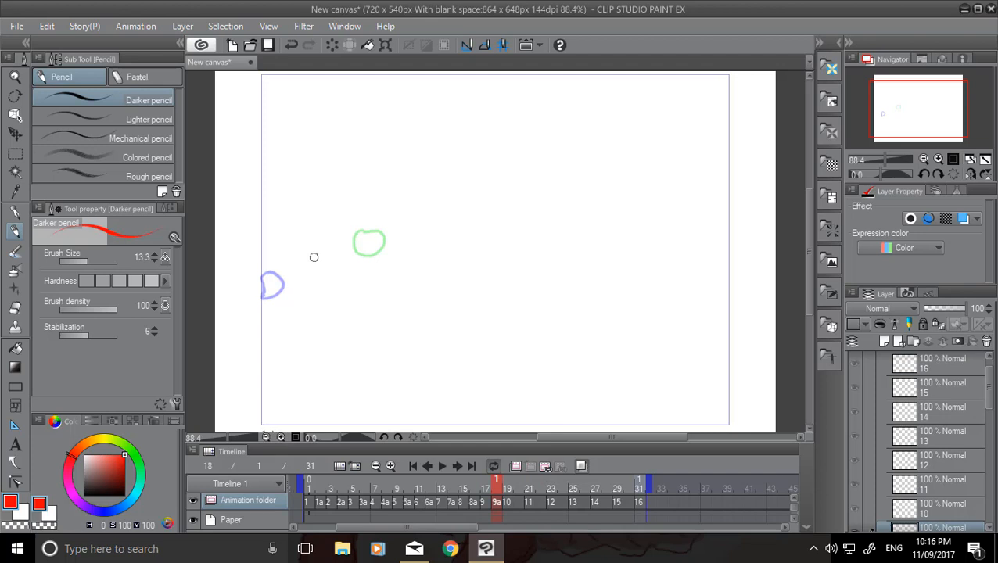
pyautogui.moveTo(314, 255)
pyautogui.mouseDown()
pyautogui.moveTo(323, 274)
pyautogui.moveTo(315, 255)
pyautogui.mouseUp()
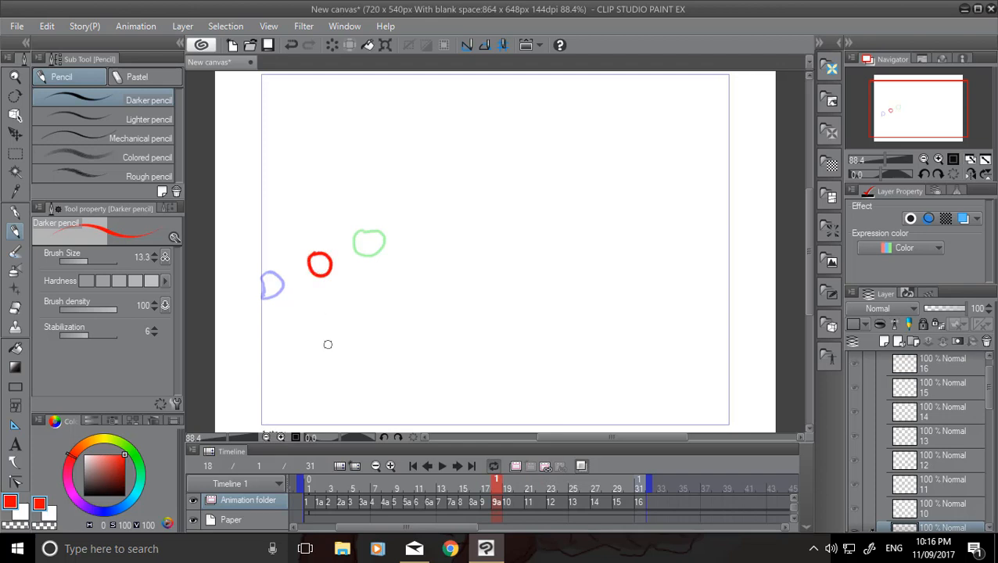
pyautogui.click(517, 506)
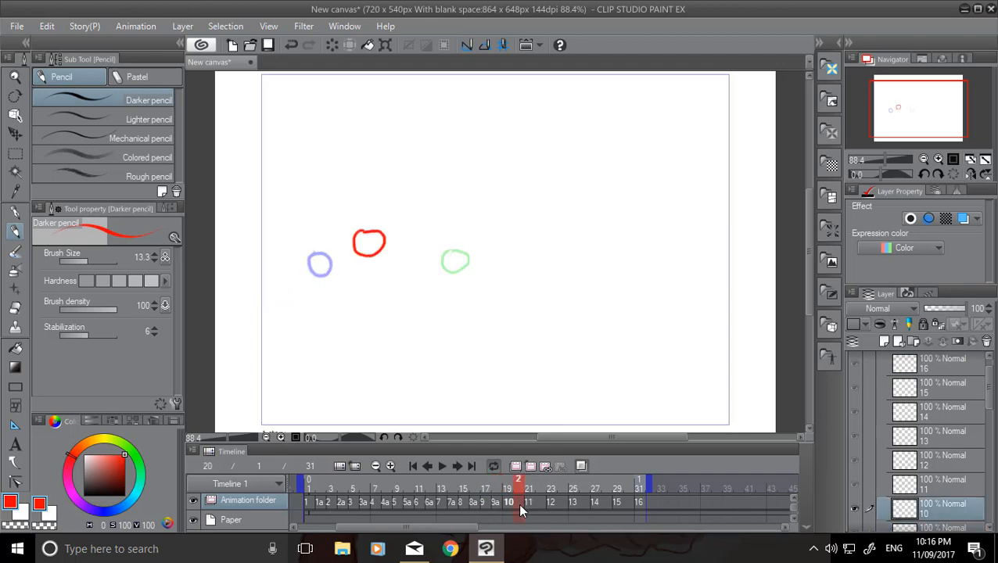
pyautogui.click(532, 466)
pyautogui.moveTo(415, 241)
pyautogui.mouseDown()
pyautogui.moveTo(405, 243)
pyautogui.moveTo(416, 263)
pyautogui.mouseUp()
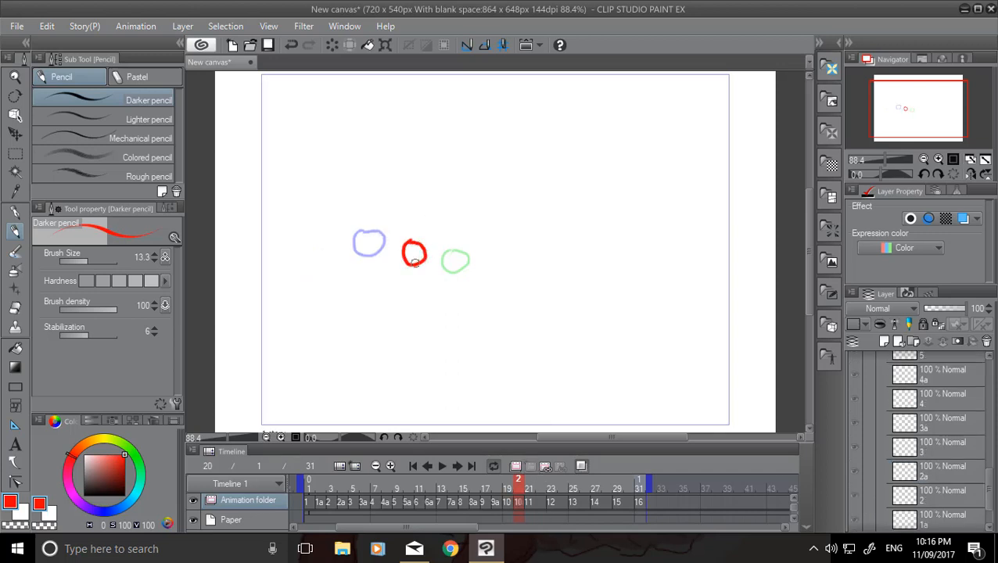
# Add new cels at frames 22 and 24 and draw the in-between circles of the descent between cels 11, 12 and 13.
pyautogui.click(531, 505)
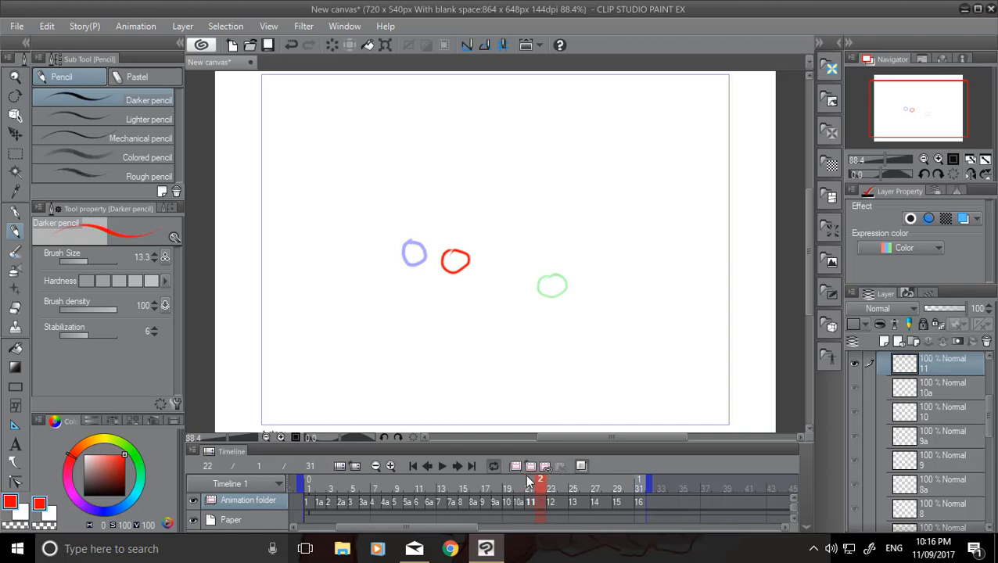
pyautogui.click(531, 466)
pyautogui.moveTo(498, 262)
pyautogui.mouseDown()
pyautogui.moveTo(500, 282)
pyautogui.moveTo(501, 262)
pyautogui.mouseUp()
pyautogui.click(552, 501)
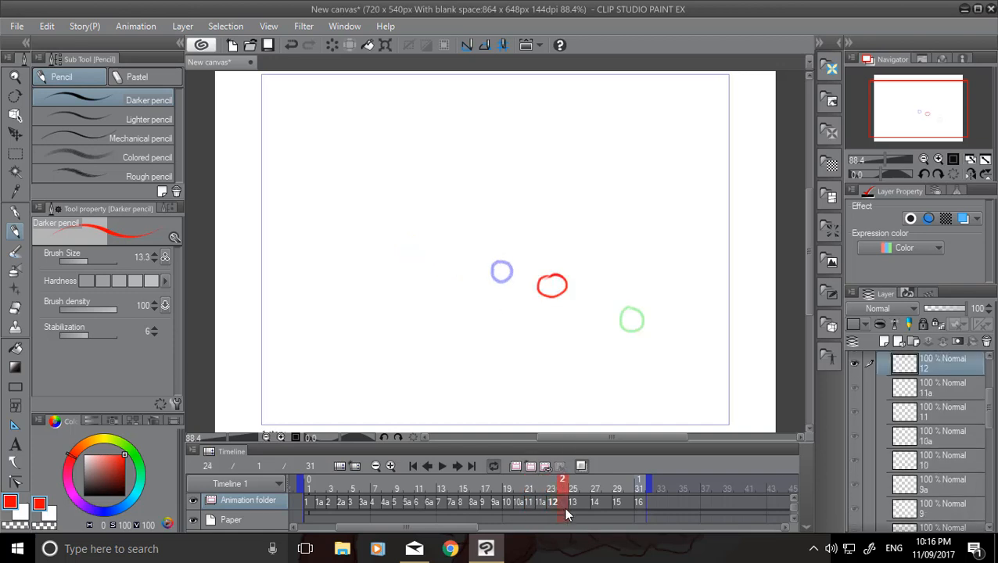
pyautogui.click(530, 467)
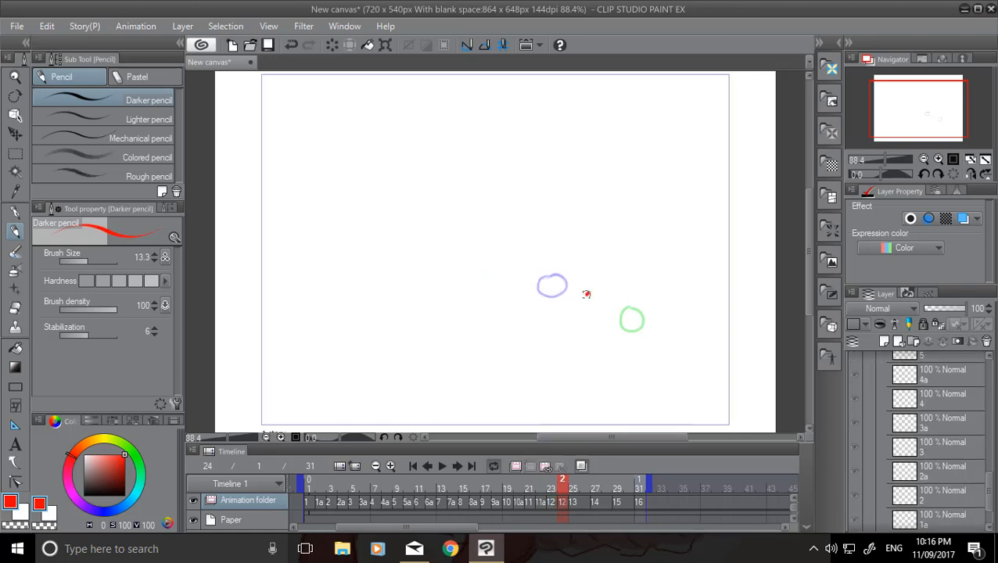
pyautogui.moveTo(587, 294); pyautogui.dragTo(588, 295)
# Insert new cels at frames 26 and 28 and draw the in-between circles descending toward the right canvas border, between cels 13, 14 and 15.
pyautogui.click(576, 503)
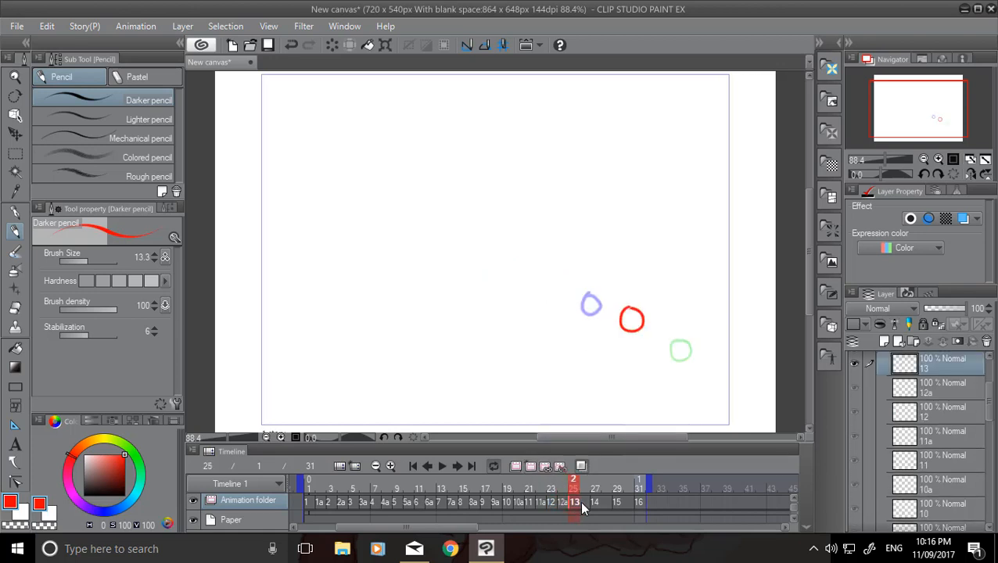
pyautogui.click(585, 504)
pyautogui.click(548, 466)
pyautogui.moveTo(652, 325); pyautogui.dragTo(656, 329)
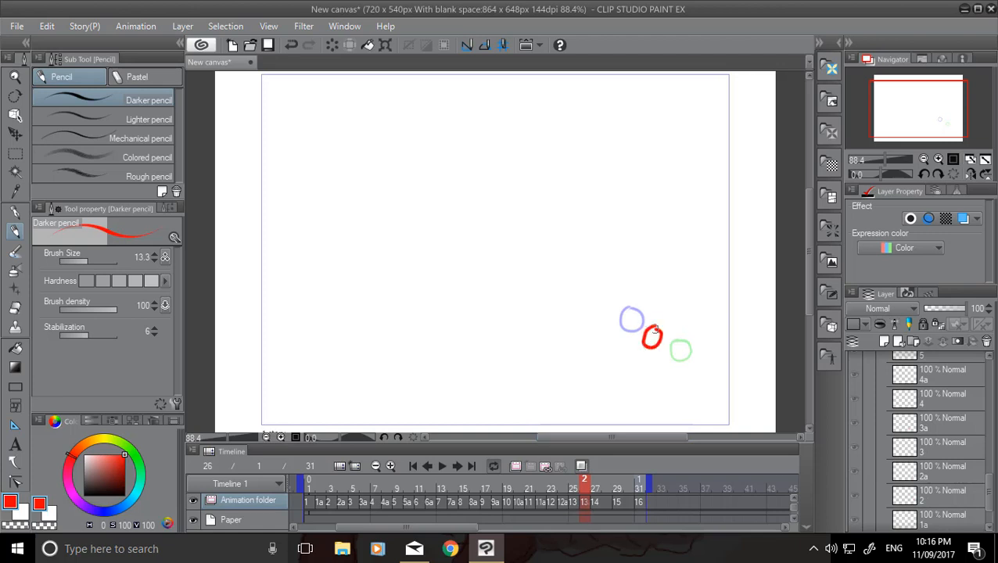
pyautogui.click(596, 505)
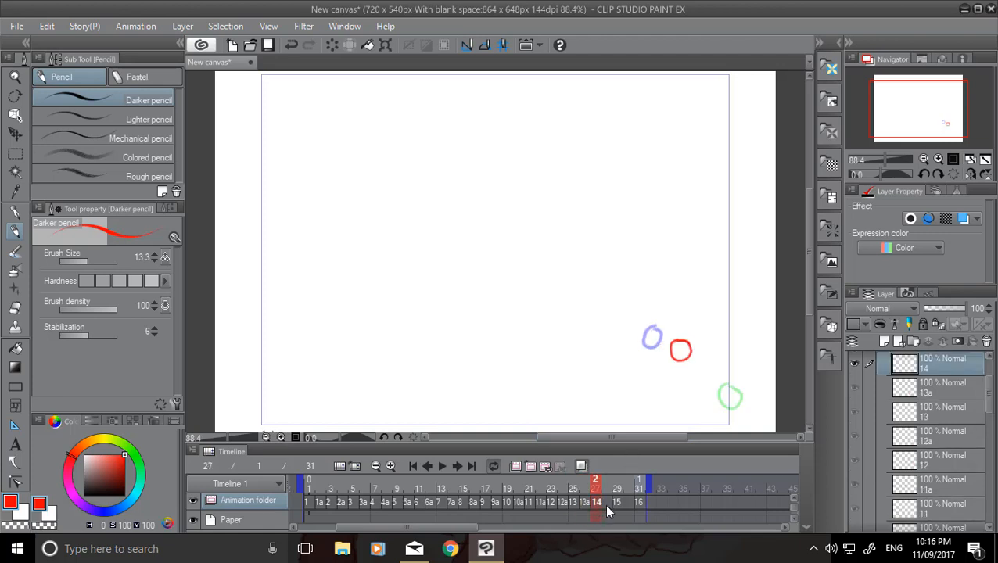
pyautogui.click(606, 504)
pyautogui.click(546, 467)
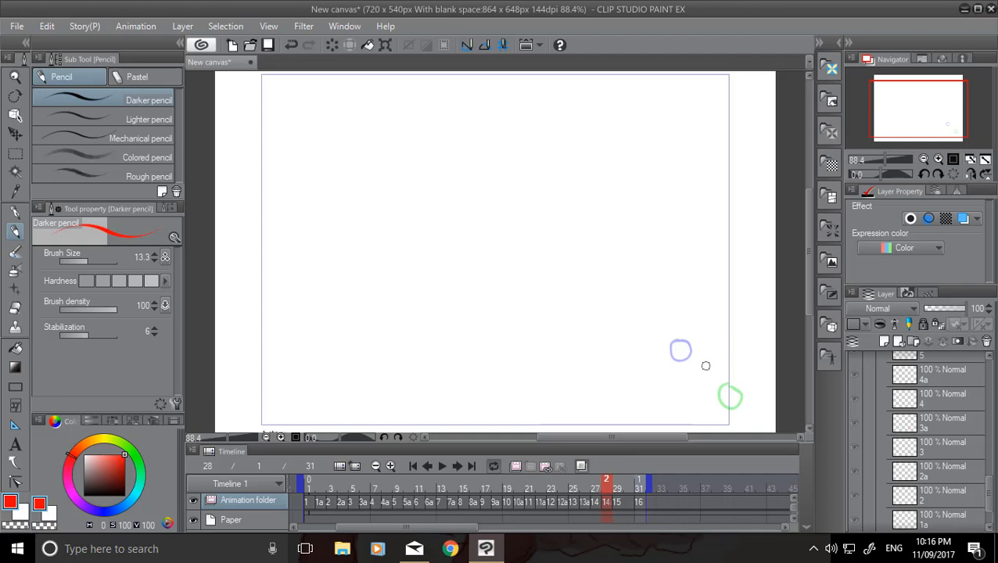
pyautogui.moveTo(706, 365); pyautogui.dragTo(706, 366)
# Insert a new cel at frame 30 and draw the in-between circle just beyond the right canvas border, between cels 15 and 16.
pyautogui.click(618, 503)
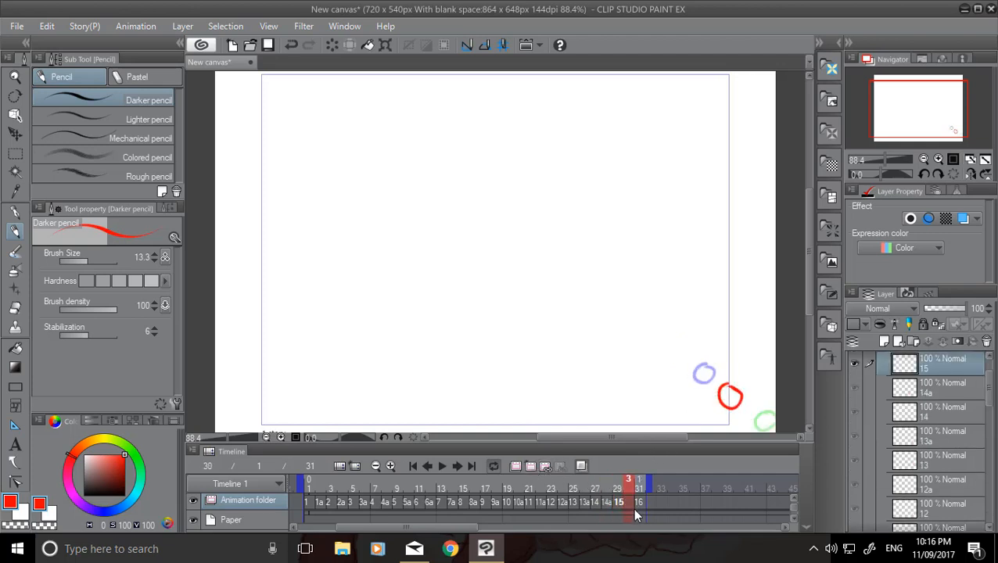
pyautogui.click(530, 467)
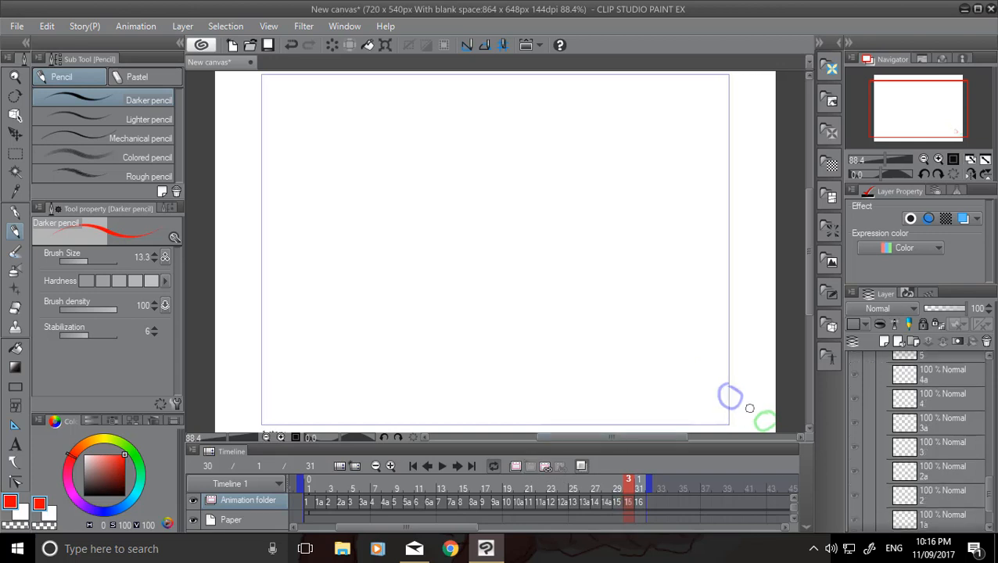
pyautogui.moveTo(750, 399)
pyautogui.mouseDown()
pyautogui.moveTo(737, 405)
pyautogui.moveTo(751, 402)
pyautogui.mouseUp()
pyautogui.moveTo(230, 324); pyautogui.dragTo(238, 344)
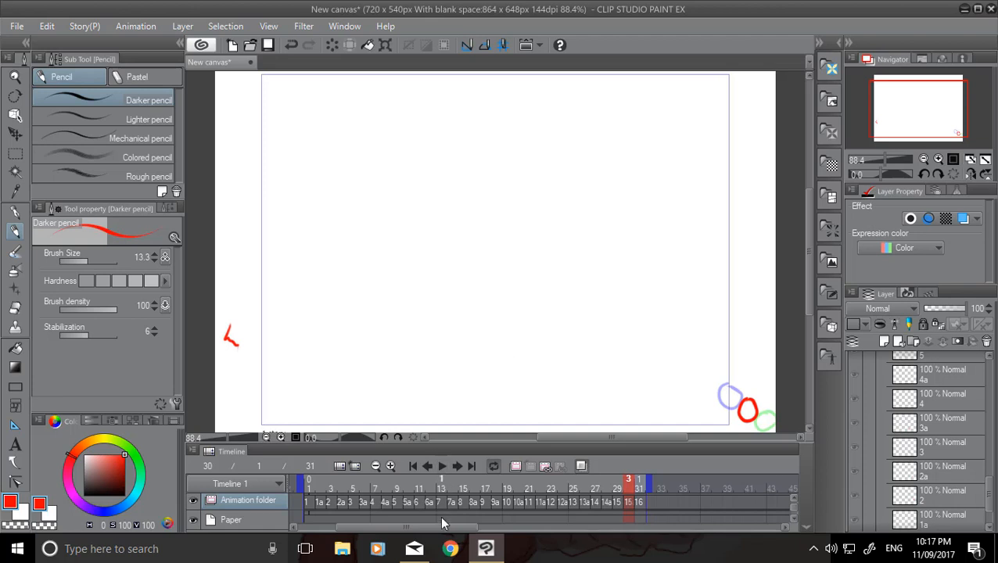
# Play the animation from frame 1 to check the smoothed motion, stop playback and return to frame 1.
pyautogui.moveTo(440, 528); pyautogui.dragTo(437, 528)
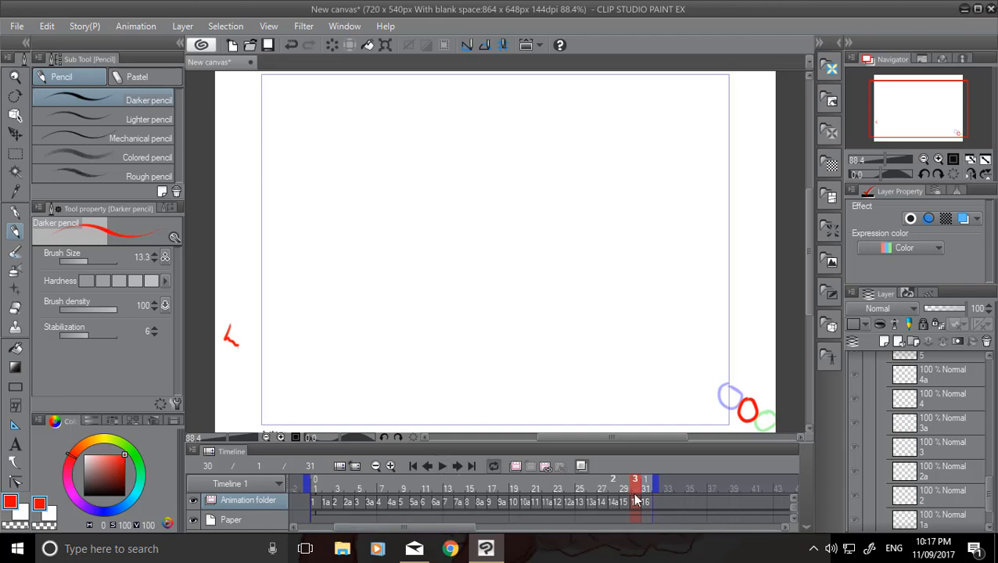
pyautogui.click(317, 500)
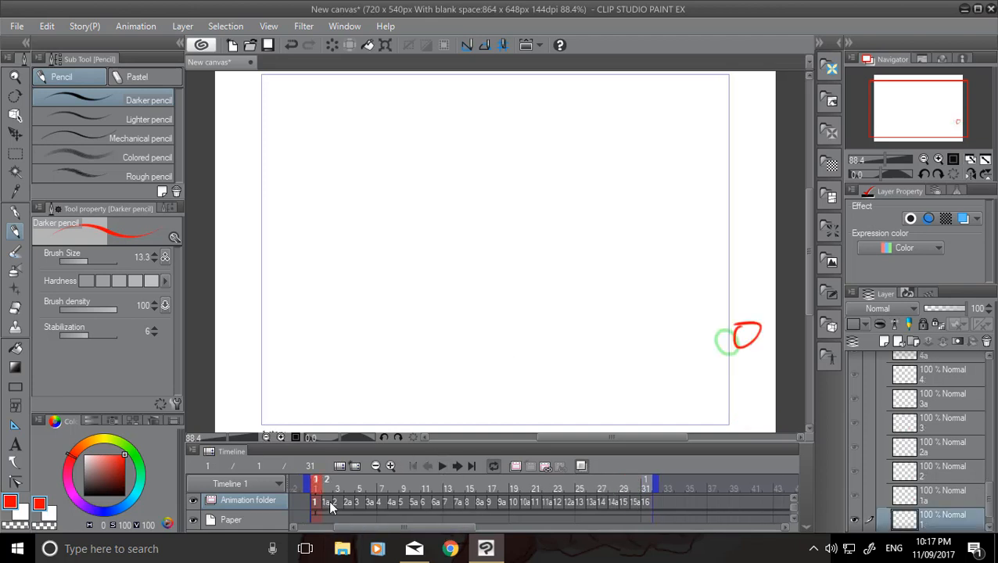
pyautogui.click(443, 466)
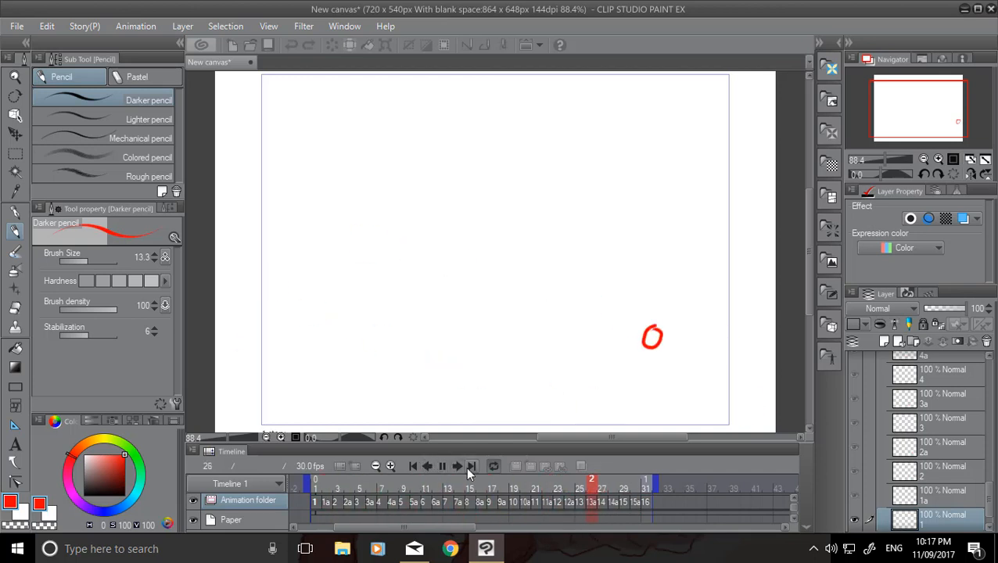
pyautogui.click(443, 466)
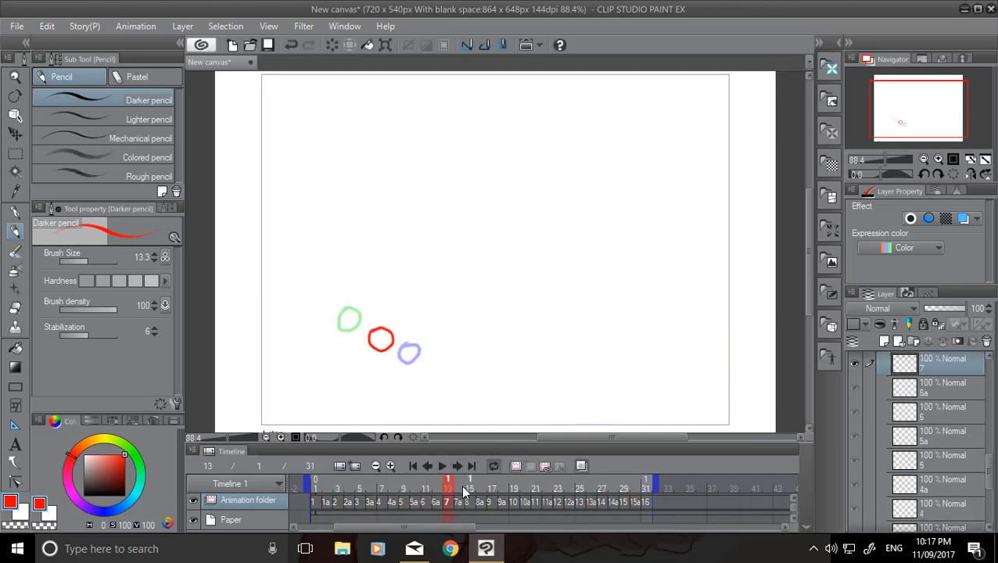
pyautogui.click(322, 483)
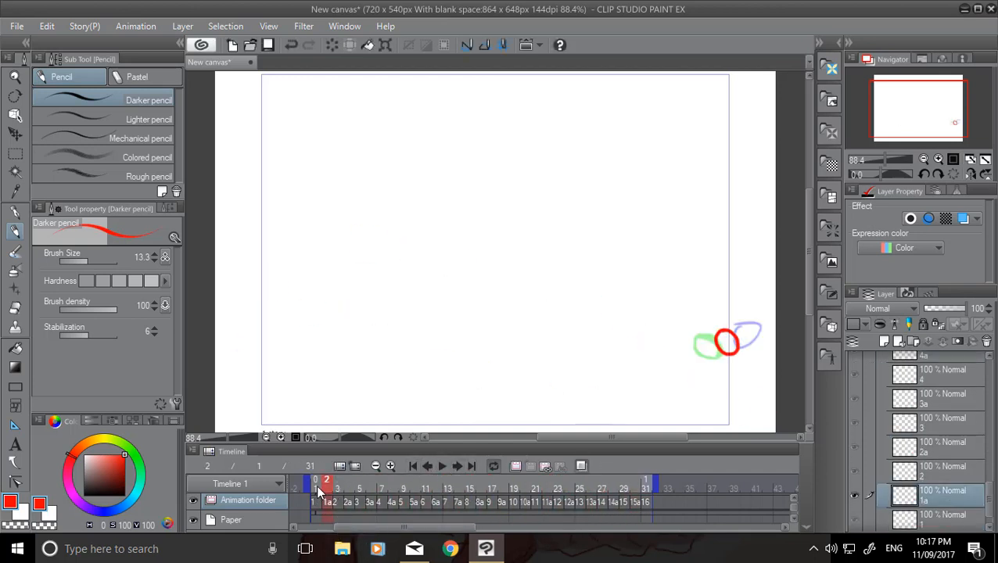
pyautogui.click(316, 483)
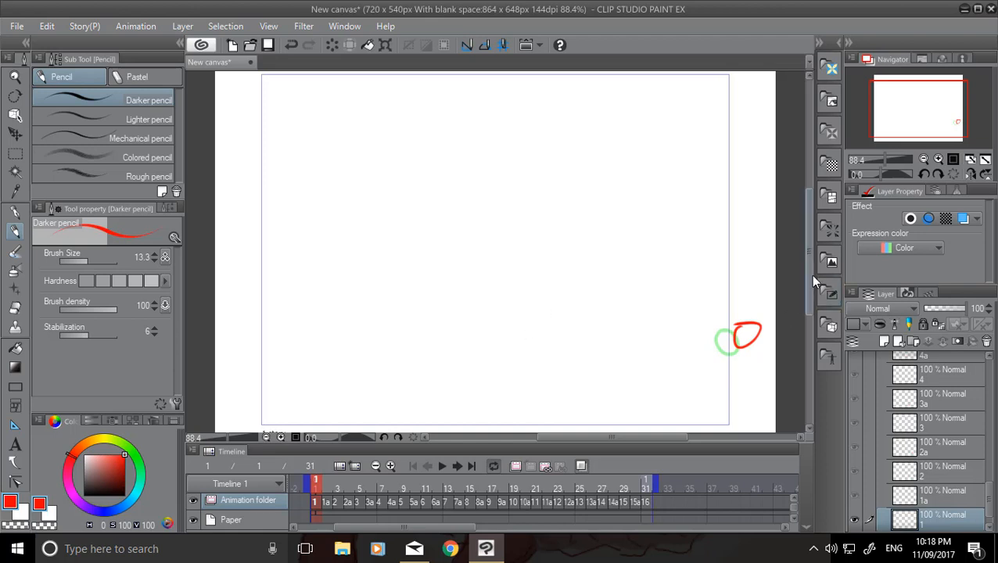
pyautogui.moveTo(807, 252)
pyautogui.mouseDown()
pyautogui.moveTo(807, 207)
pyautogui.moveTo(811, 264)
pyautogui.mouseUp()
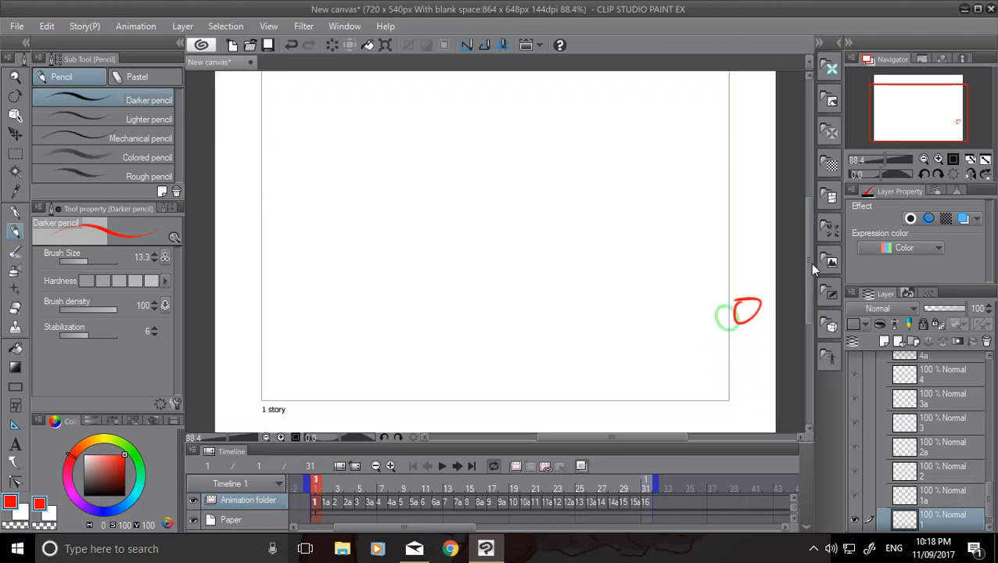